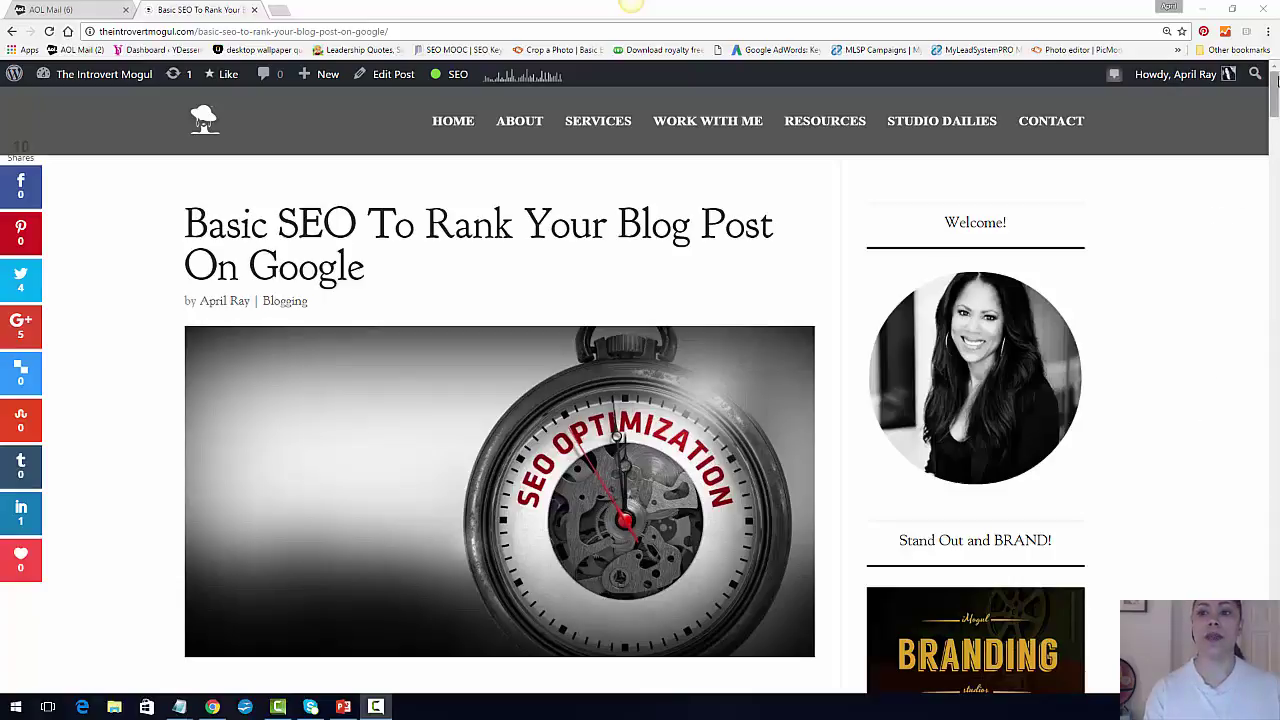
Read the blog post's introduction and its section on what to look for in a keyword or phrase
{"action": "mouse_move", "coordinate": [1276, 90]}
{"action": "left_mouse_down"}
{"action": "mouse_move", "coordinate": [1276, 120]}
{"action": "mouse_move", "coordinate": [1276, 90]}
{"action": "left_mouse_up"}
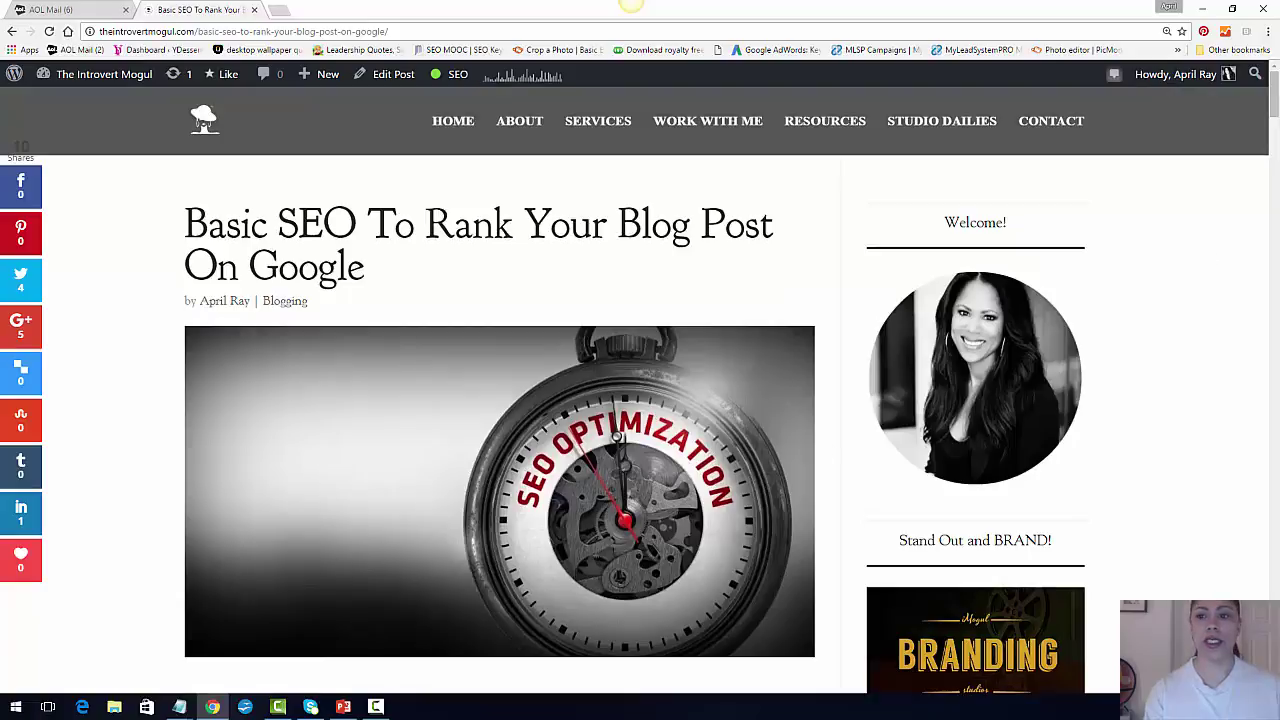
{"action": "mouse_move", "coordinate": [1276, 84]}
{"action": "left_mouse_down"}
{"action": "mouse_move", "coordinate": [1275, 383]}
{"action": "mouse_move", "coordinate": [1277, 103]}
{"action": "left_mouse_up"}
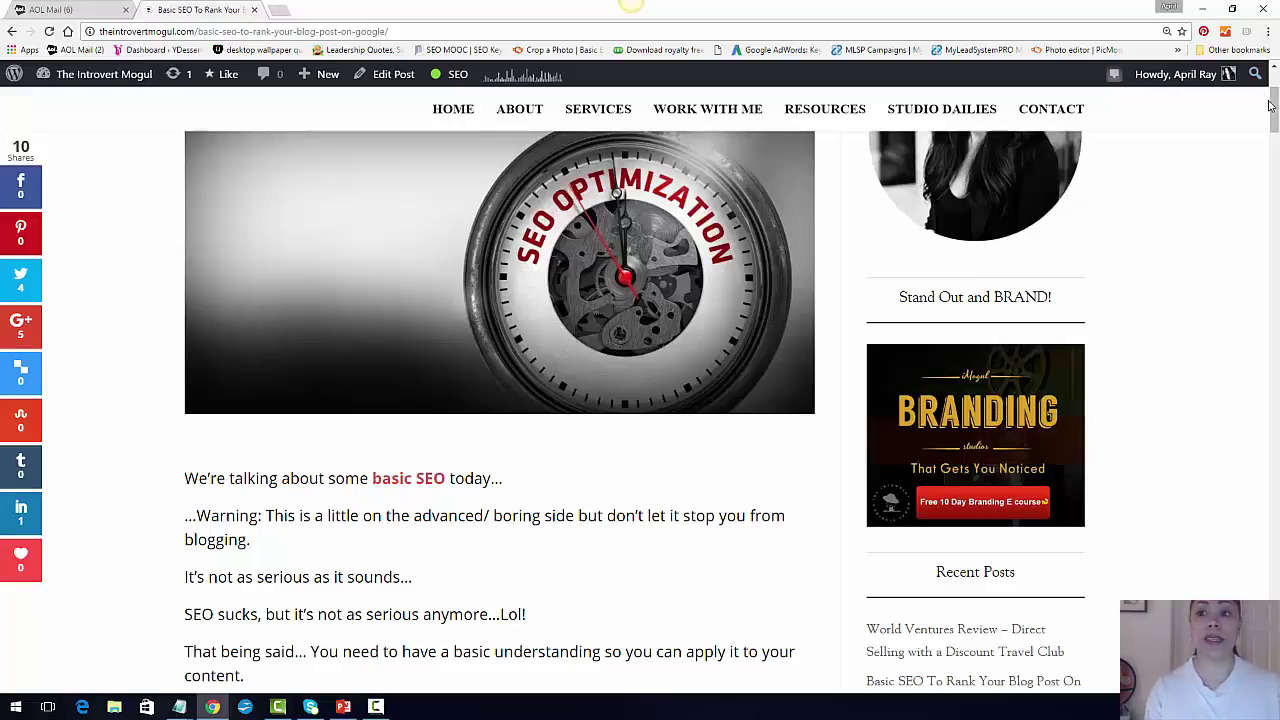
{"action": "mouse_move", "coordinate": [1273, 110]}
{"action": "left_mouse_down"}
{"action": "mouse_move", "coordinate": [1274, 235]}
{"action": "mouse_move", "coordinate": [1275, 114]}
{"action": "left_mouse_up"}
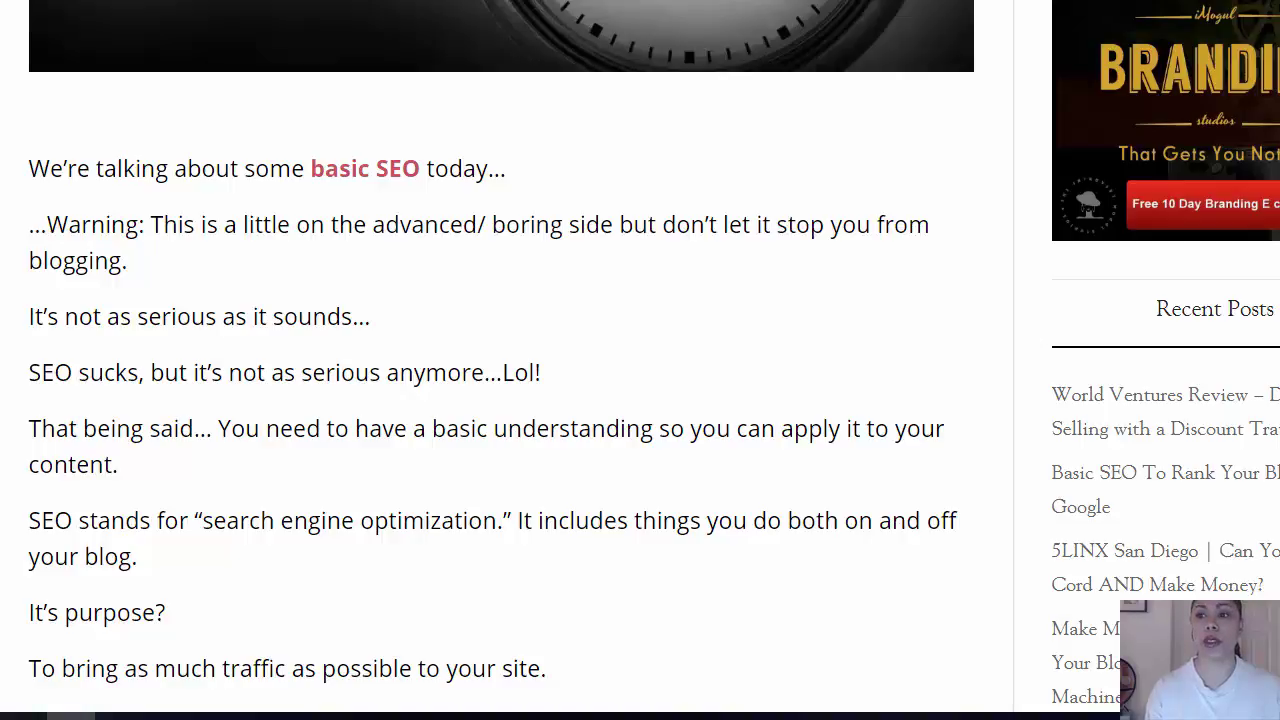
{"action": "scroll", "coordinate": [500, 360], "scroll_direction": "down", "scroll_amount": 10}
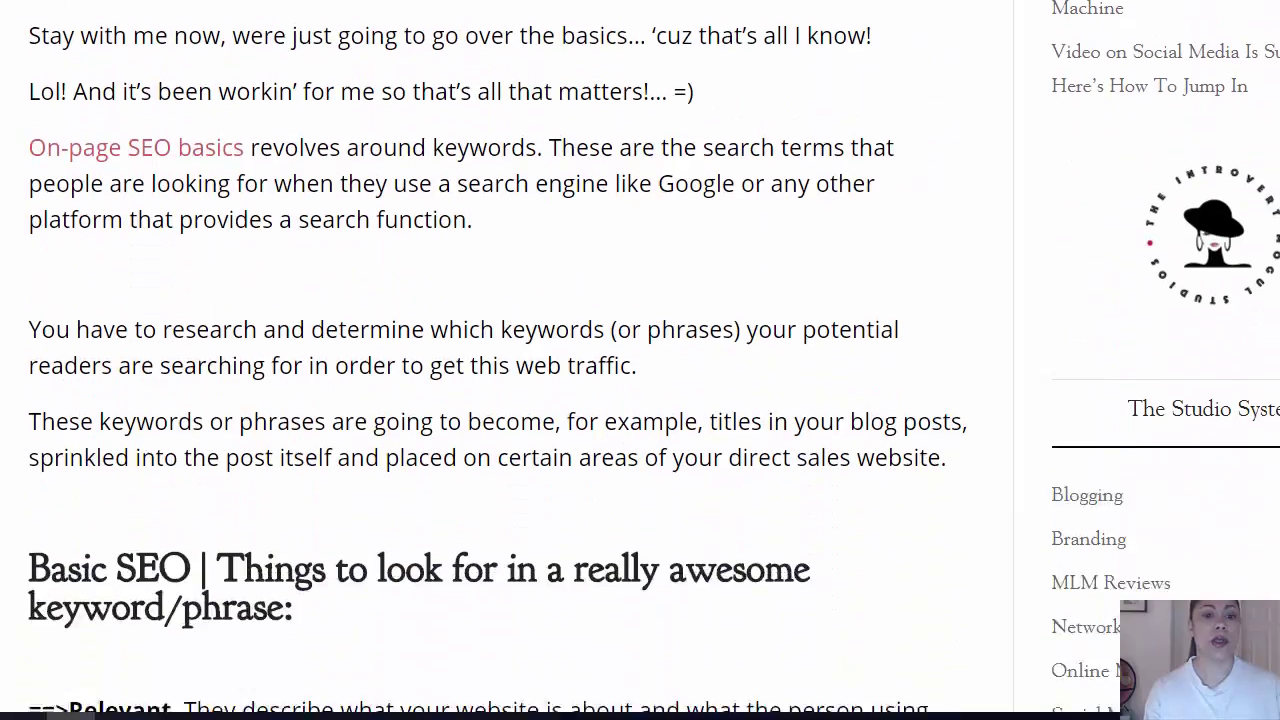
{"action": "scroll", "coordinate": [823, 129], "scroll_direction": "up", "scroll_amount": 1}
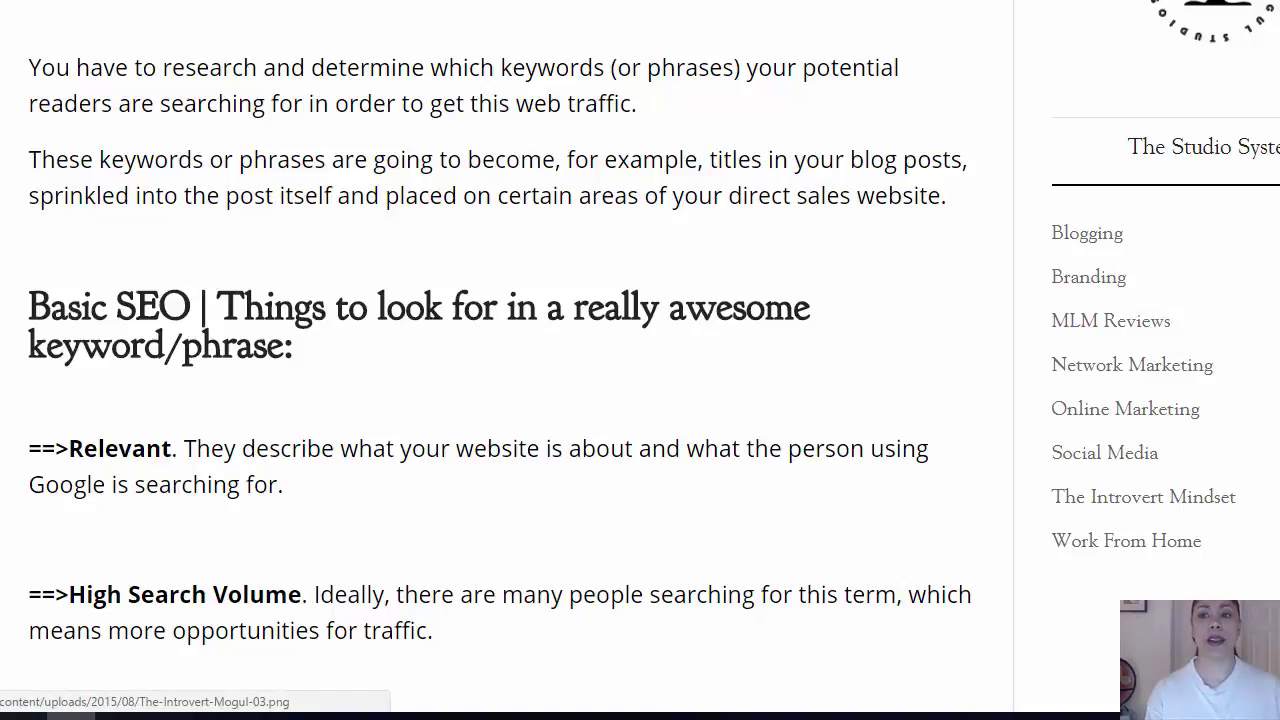
{"action": "scroll", "coordinate": [500, 360], "scroll_direction": "up", "scroll_amount": 3}
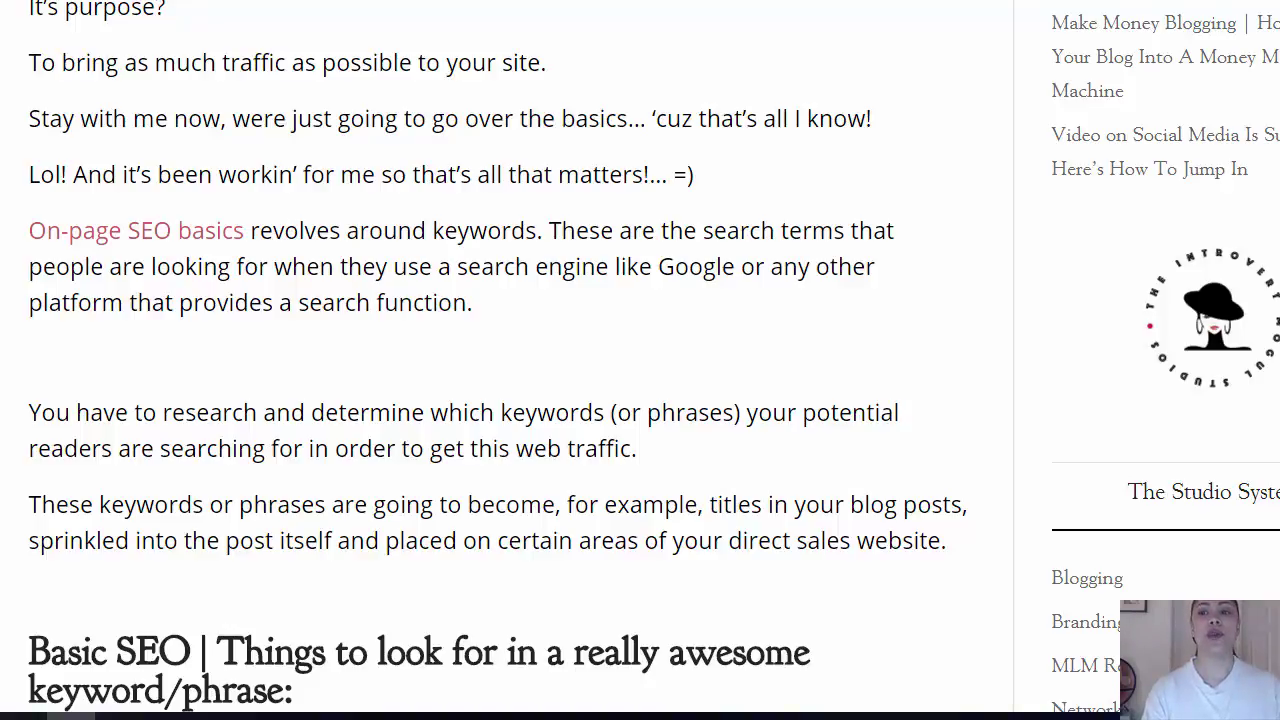
{"action": "scroll", "coordinate": [500, 360], "scroll_direction": "up", "scroll_amount": 8}
{"action": "scroll", "coordinate": [500, 360], "scroll_direction": "down", "scroll_amount": 10}
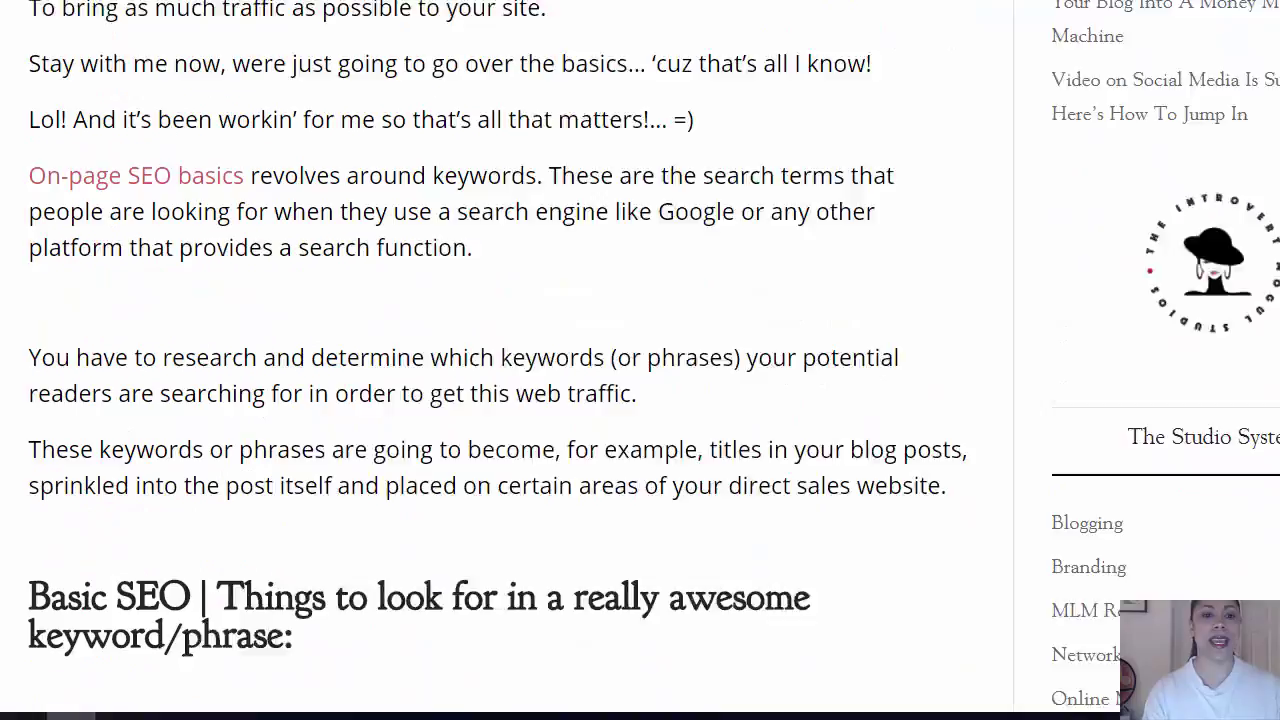
{"action": "scroll", "coordinate": [500, 360], "scroll_direction": "down", "scroll_amount": 6}
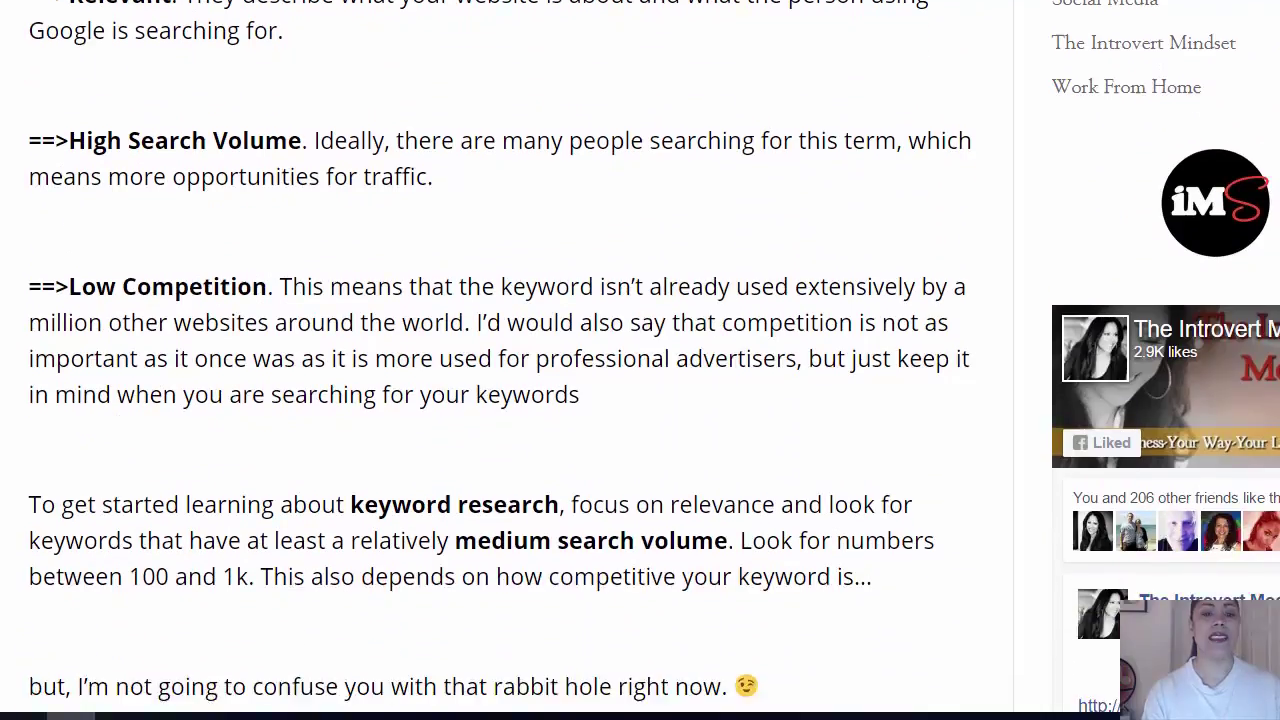
{"action": "scroll", "coordinate": [500, 360], "scroll_direction": "down", "scroll_amount": 3}
{"action": "scroll", "coordinate": [500, 360], "scroll_direction": "up", "scroll_amount": 4}
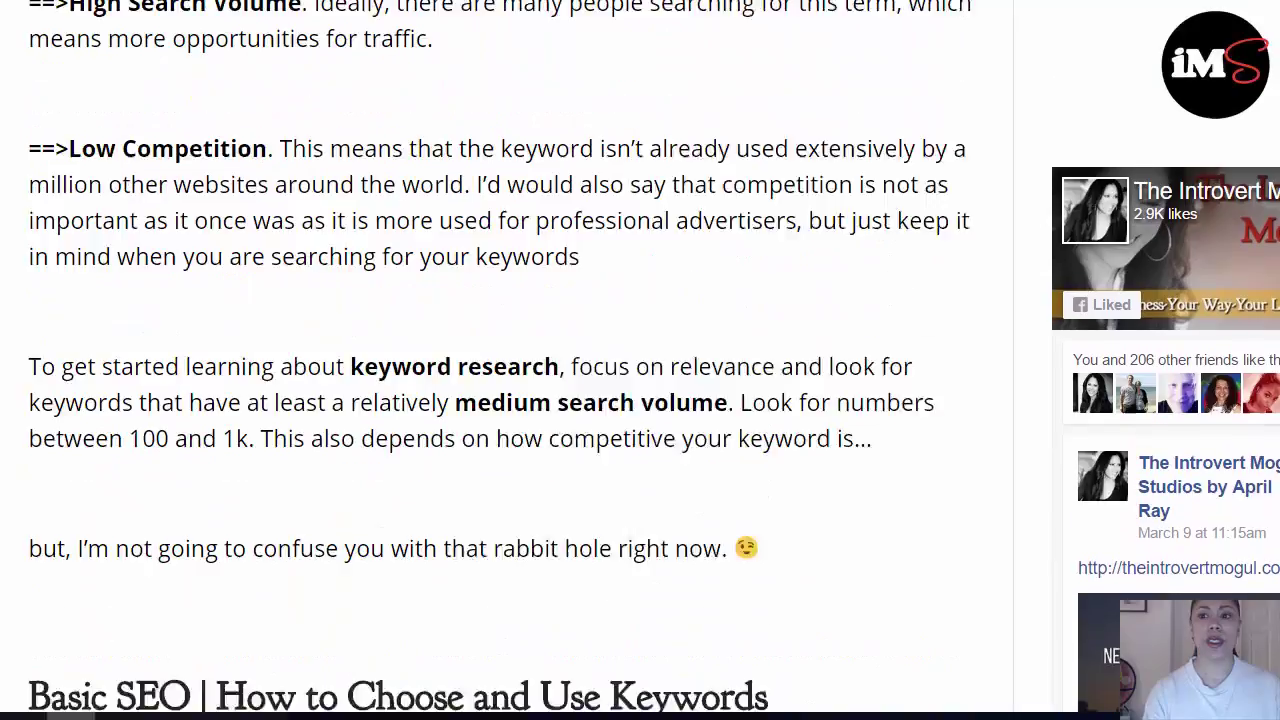
{"action": "scroll", "coordinate": [1040, 67], "scroll_direction": "up", "scroll_amount": 1}
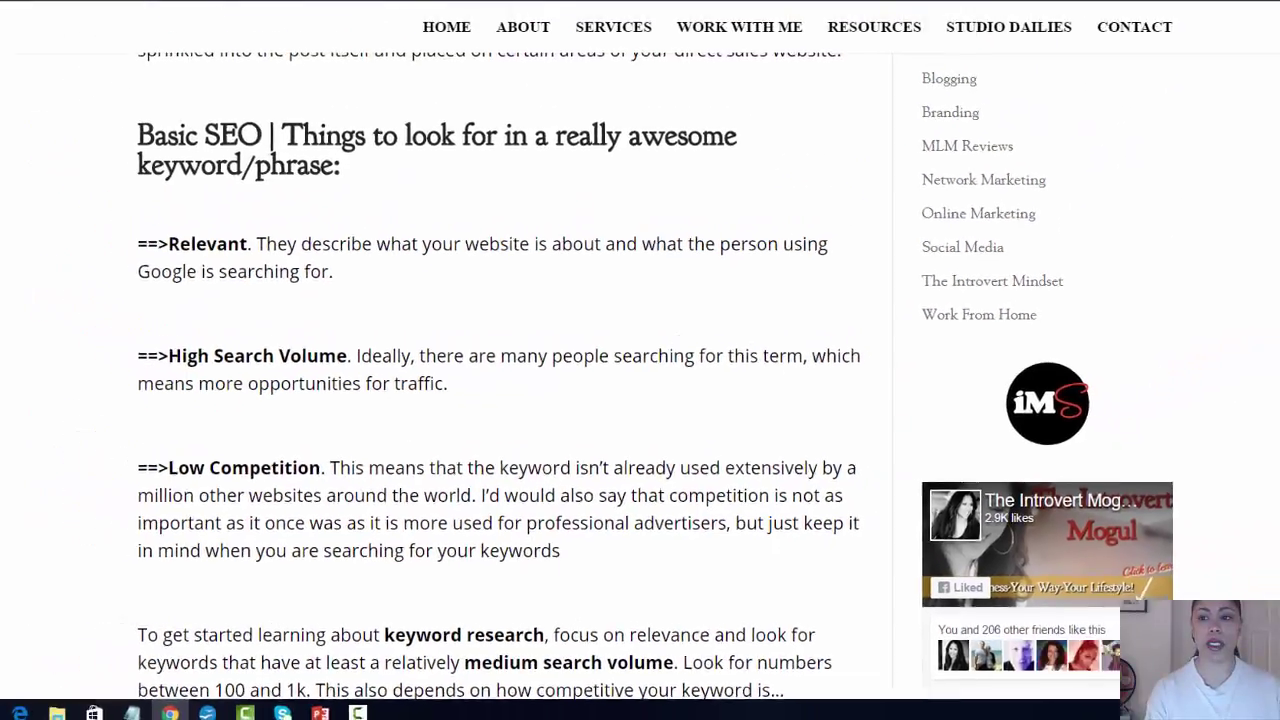
Read the post's sections on choosing keywords, research tools, categories and tags, and SEO plugins, through to the author box
{"action": "scroll", "coordinate": [1274, 228], "scroll_direction": "down", "scroll_amount": 4}
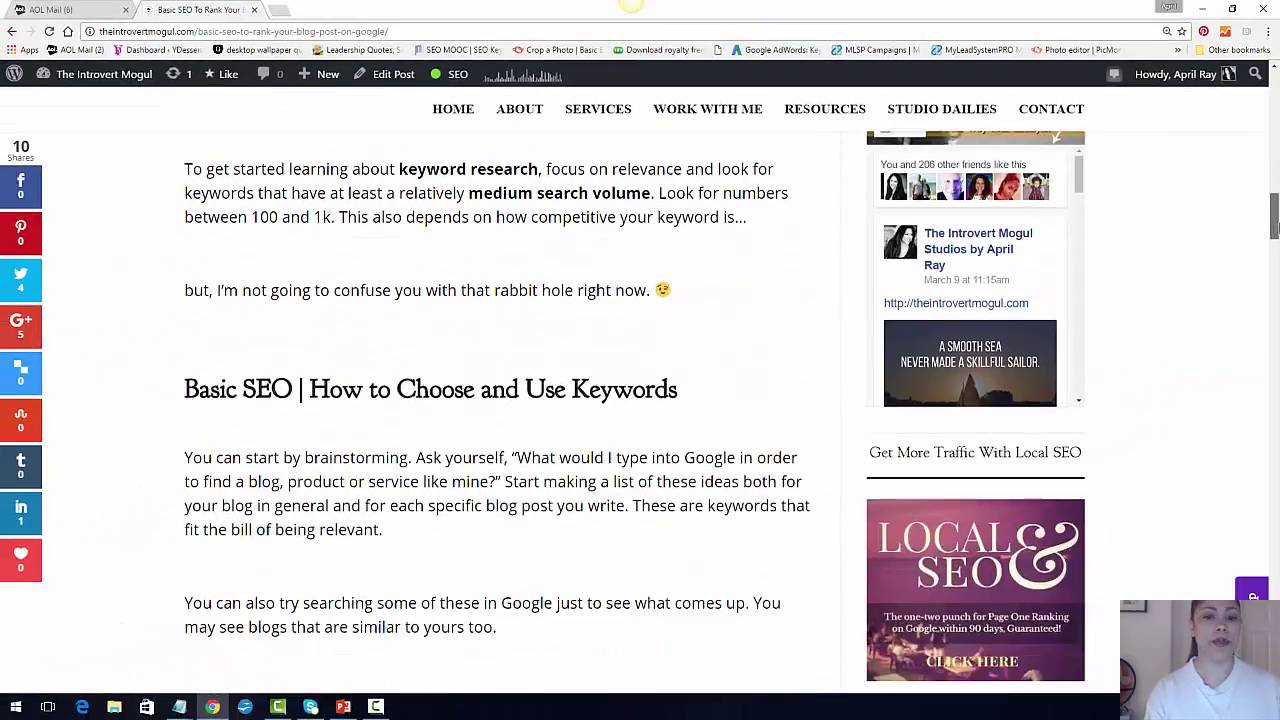
{"action": "scroll", "coordinate": [1274, 228], "scroll_direction": "down", "scroll_amount": 1}
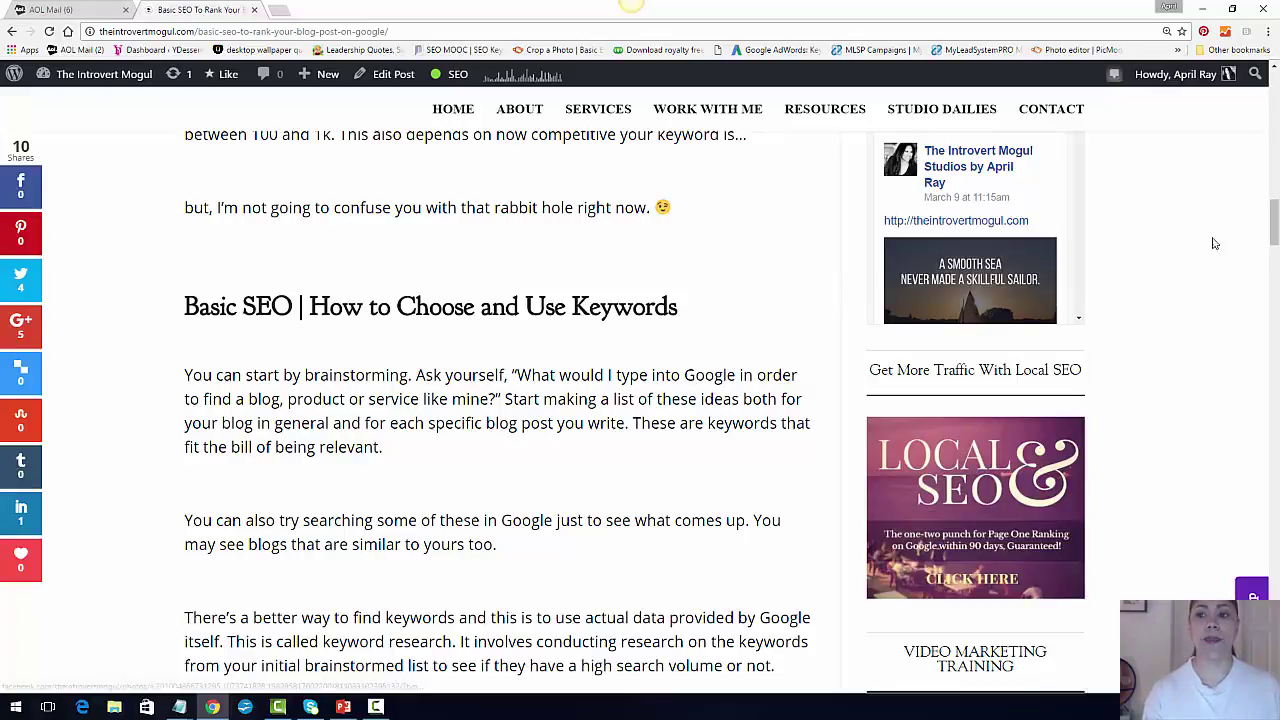
{"action": "left_click_drag", "start_coordinate": [1274, 236], "coordinate": [1274, 282]}
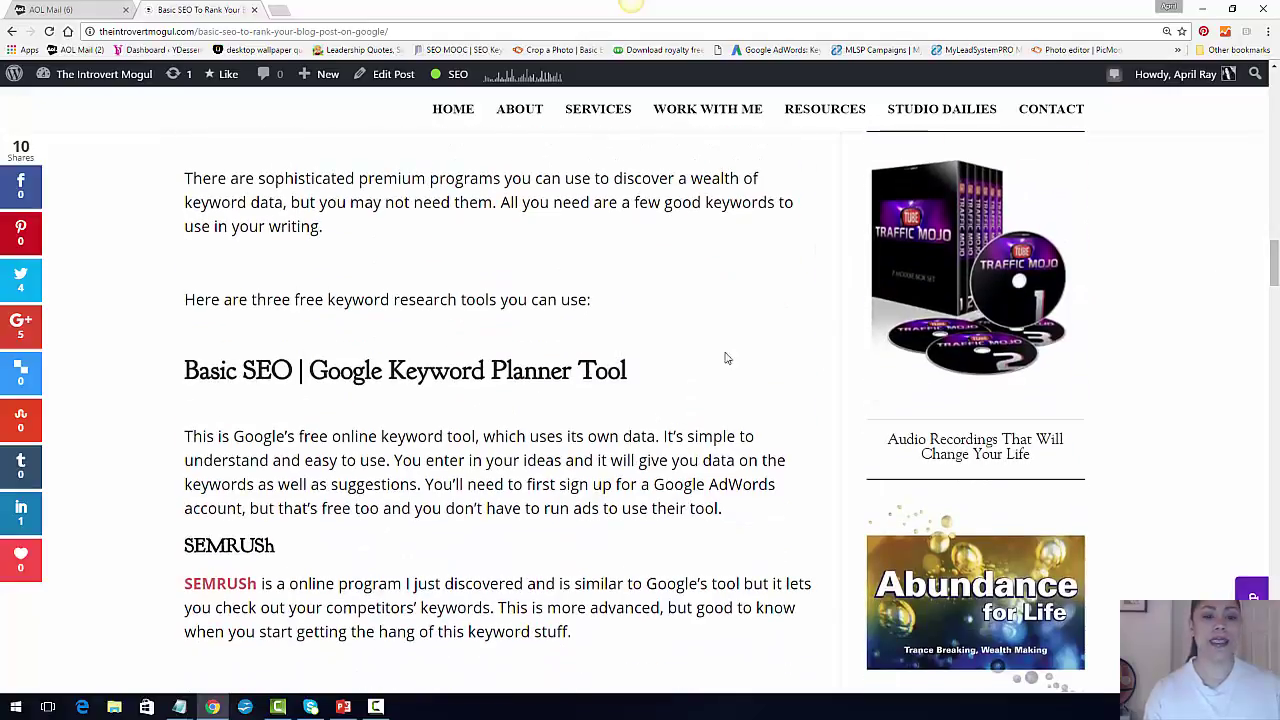
{"action": "left_click_drag", "start_coordinate": [1274, 254], "coordinate": [1274, 267]}
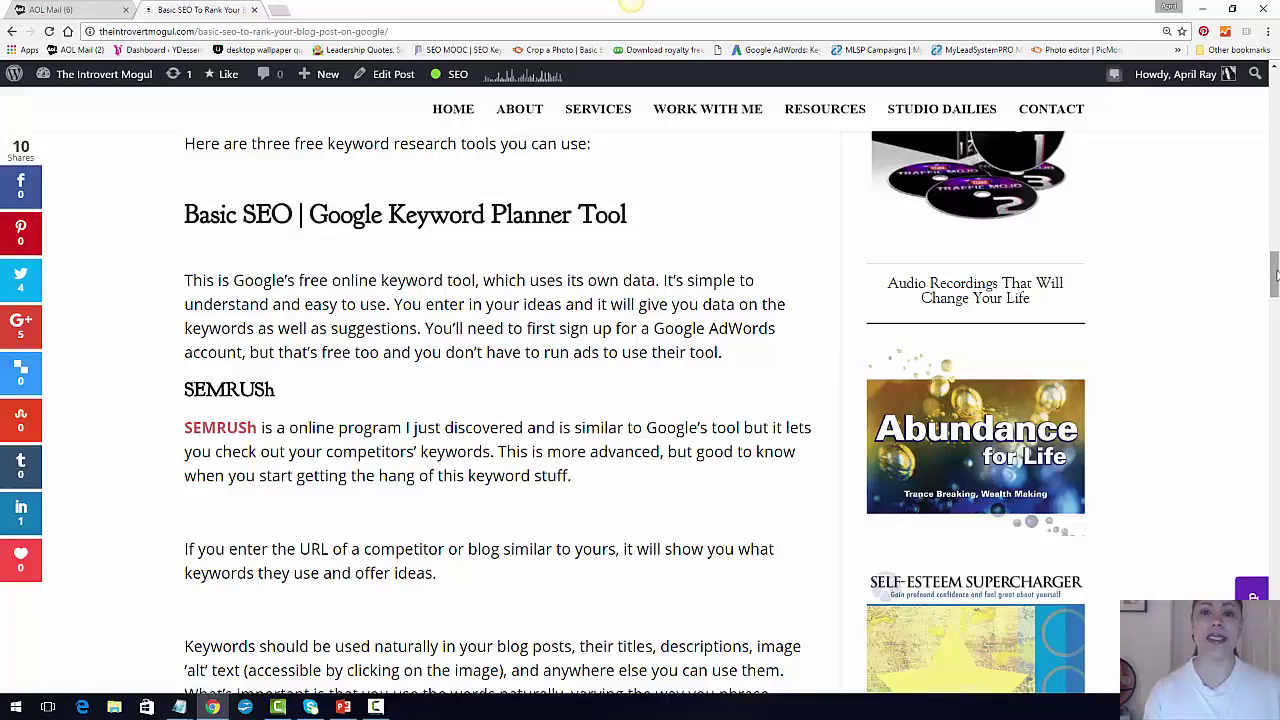
{"action": "scroll", "coordinate": [1274, 281], "scroll_direction": "down", "scroll_amount": 1}
{"action": "scroll", "coordinate": [1274, 281], "scroll_direction": "down", "scroll_amount": 1}
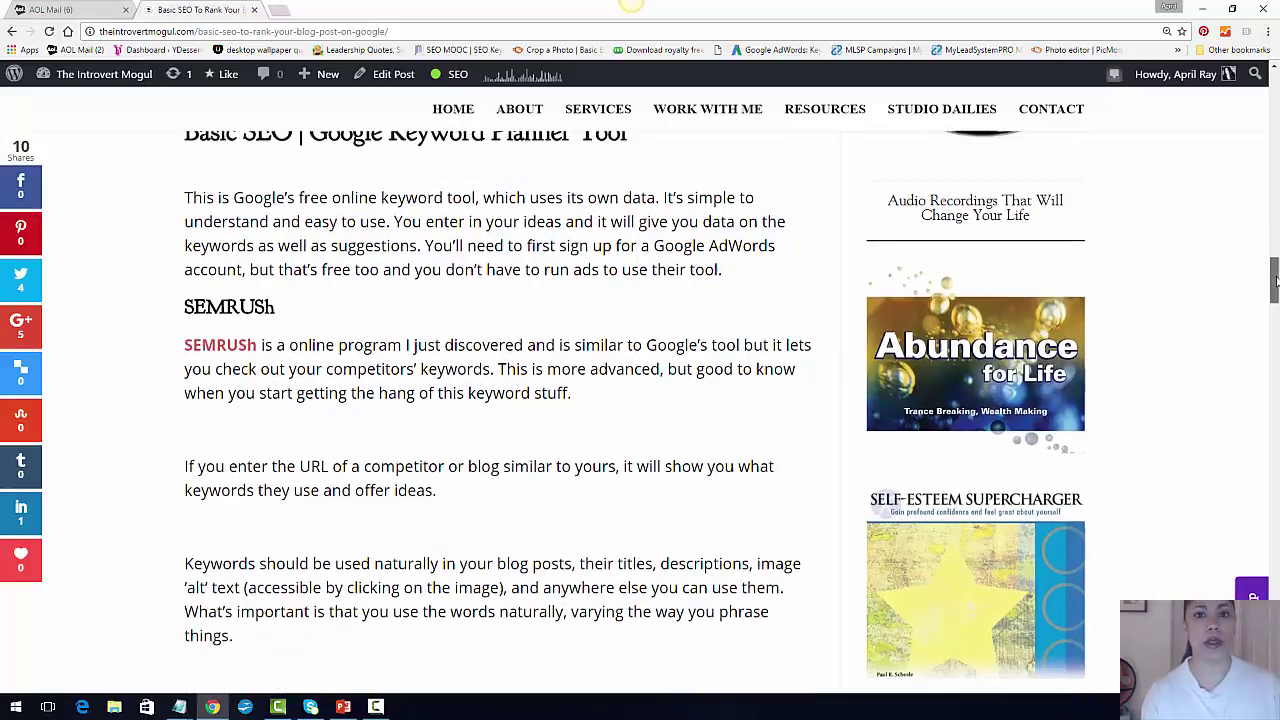
{"action": "left_click_drag", "start_coordinate": [1275, 282], "coordinate": [1275, 295]}
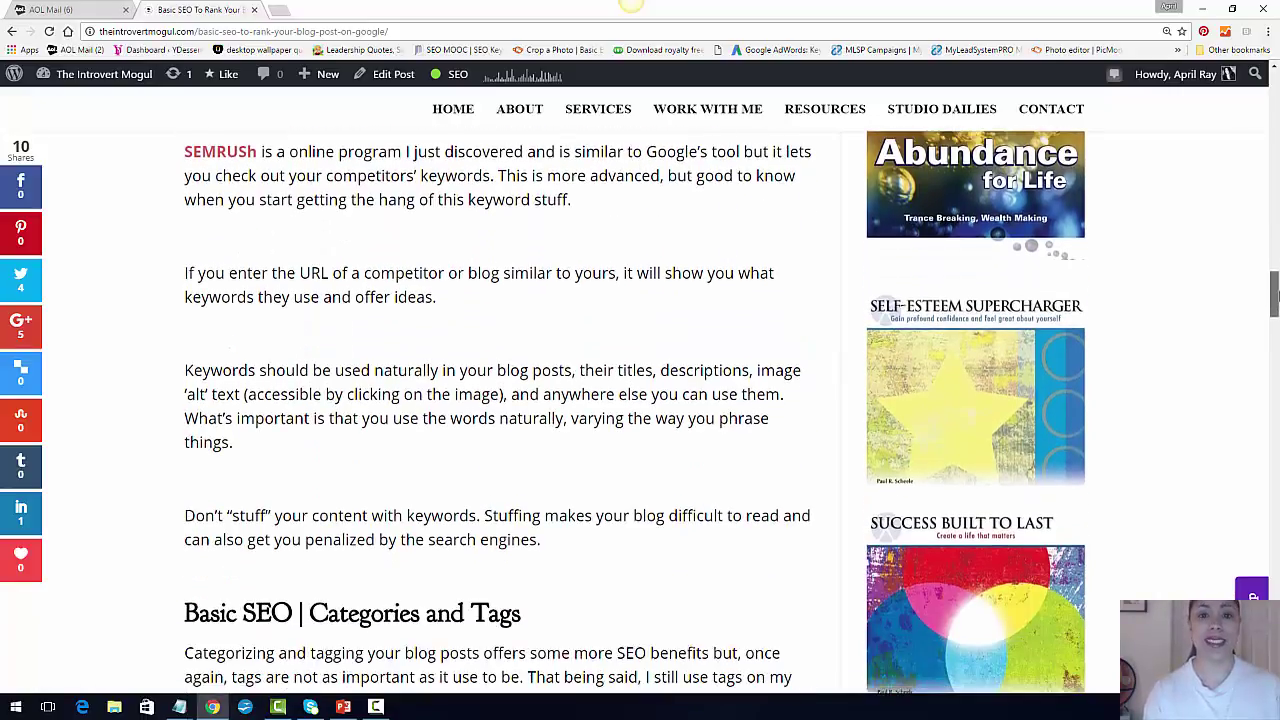
{"action": "scroll", "coordinate": [1275, 295], "scroll_direction": "down", "scroll_amount": 4}
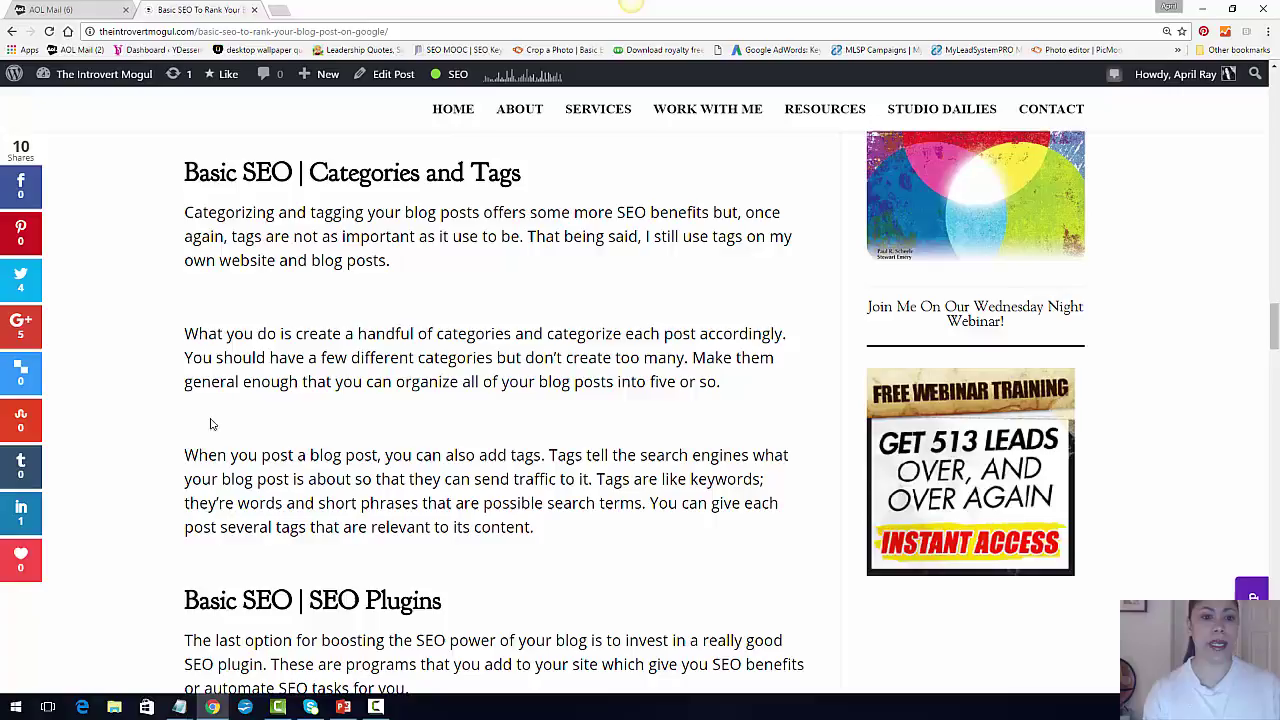
{"action": "left_click_drag", "start_coordinate": [1276, 307], "coordinate": [1276, 361]}
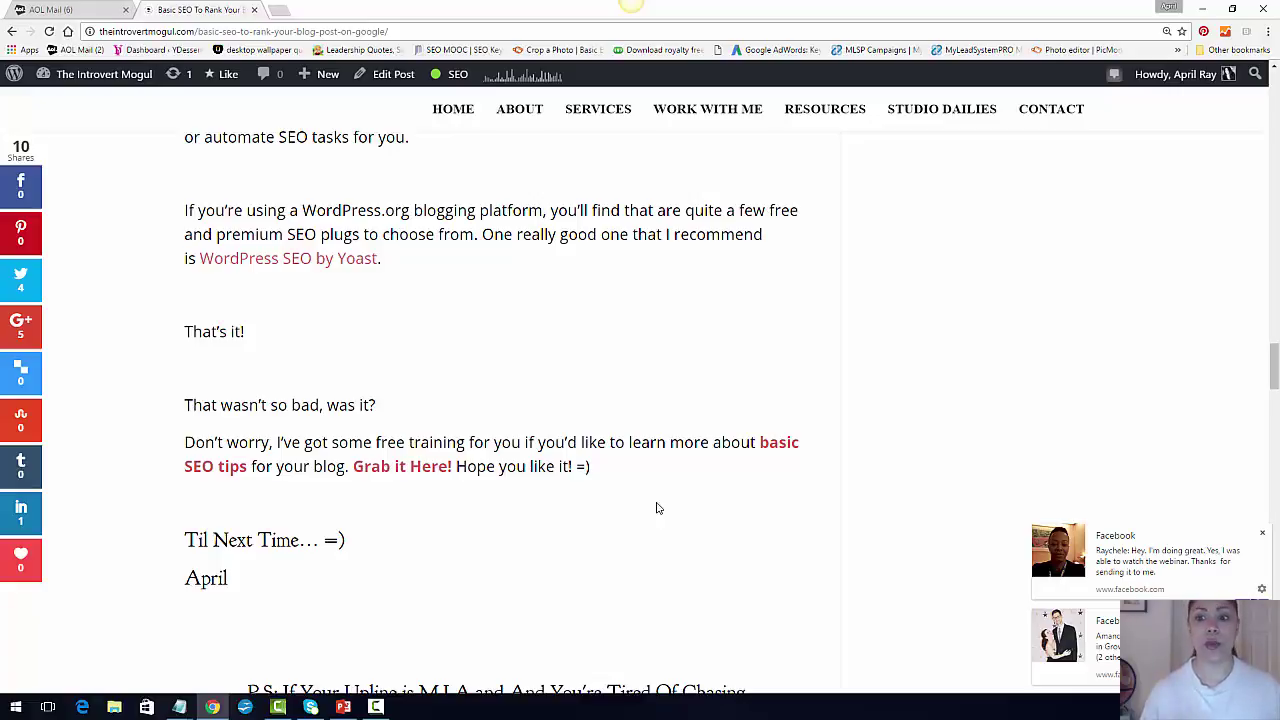
{"action": "left_click_drag", "start_coordinate": [1274, 368], "coordinate": [1274, 370]}
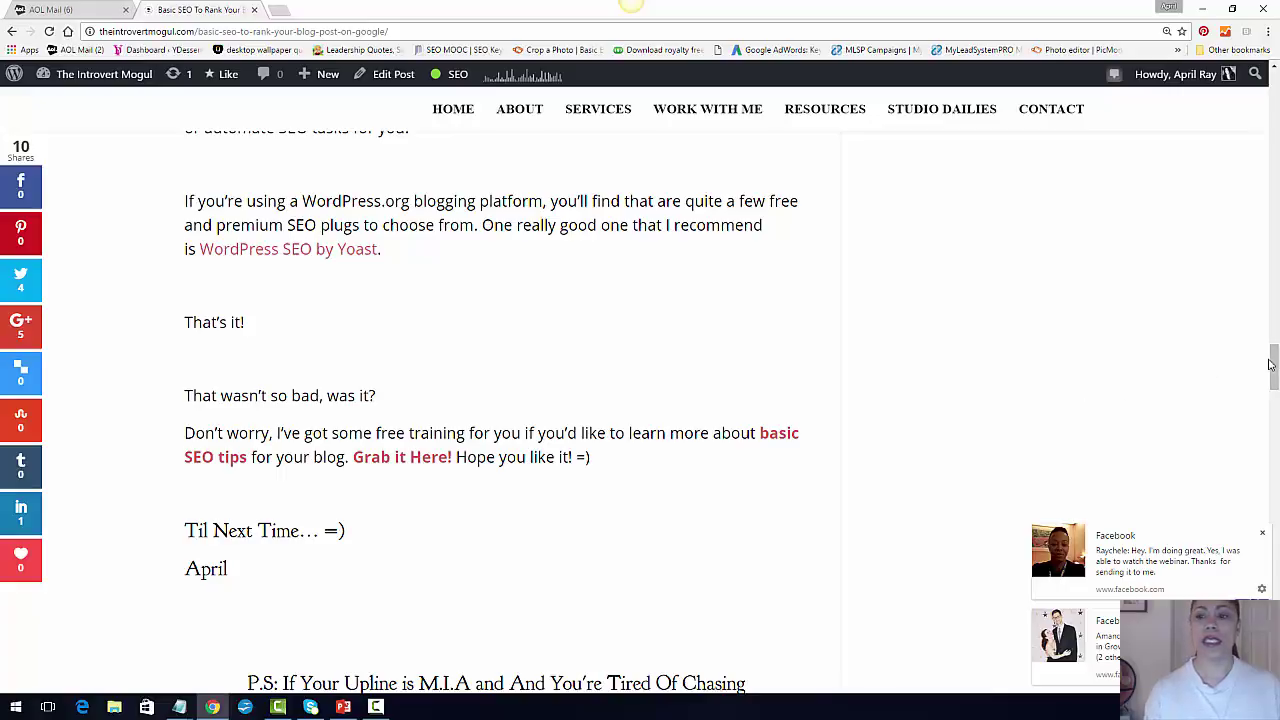
{"action": "mouse_move", "coordinate": [1274, 383]}
{"action": "left_mouse_down"}
{"action": "mouse_move", "coordinate": [1274, 422]}
{"action": "mouse_move", "coordinate": [1275, 405]}
{"action": "left_mouse_up"}
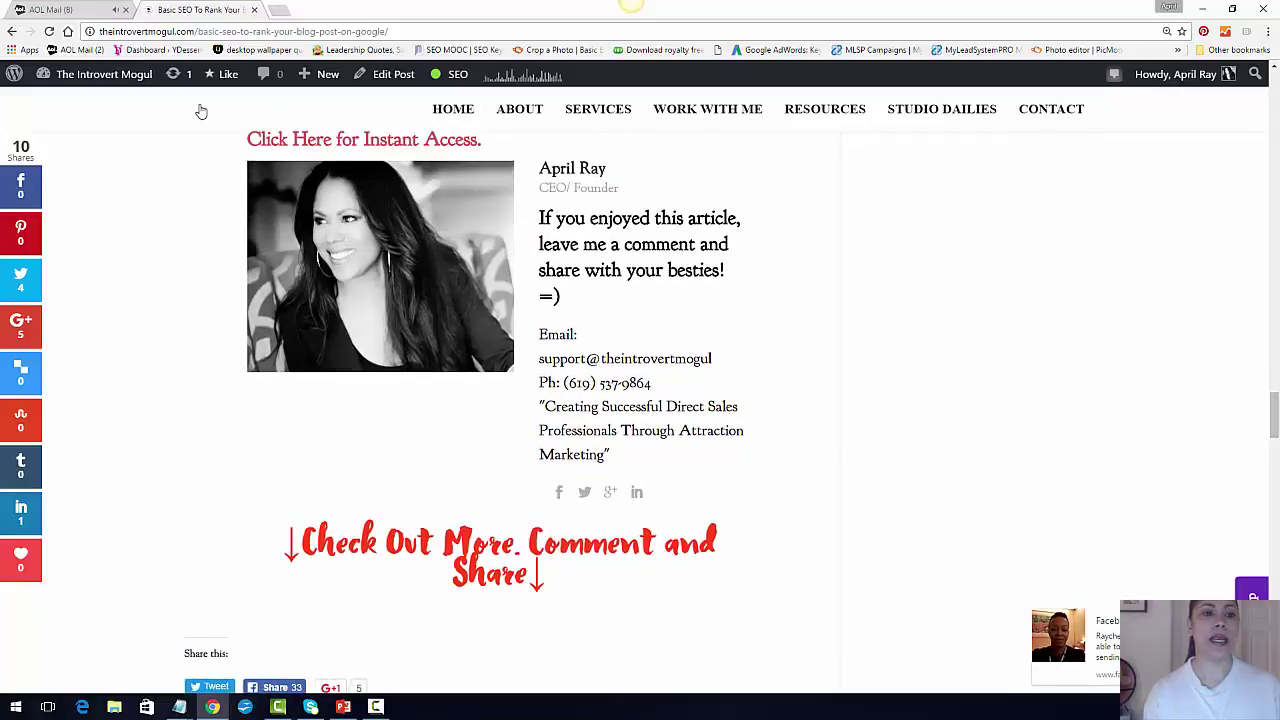
Open the blog post for editing and open the settings of the Text module in its first section
{"action": "left_click", "coordinate": [388, 75]}
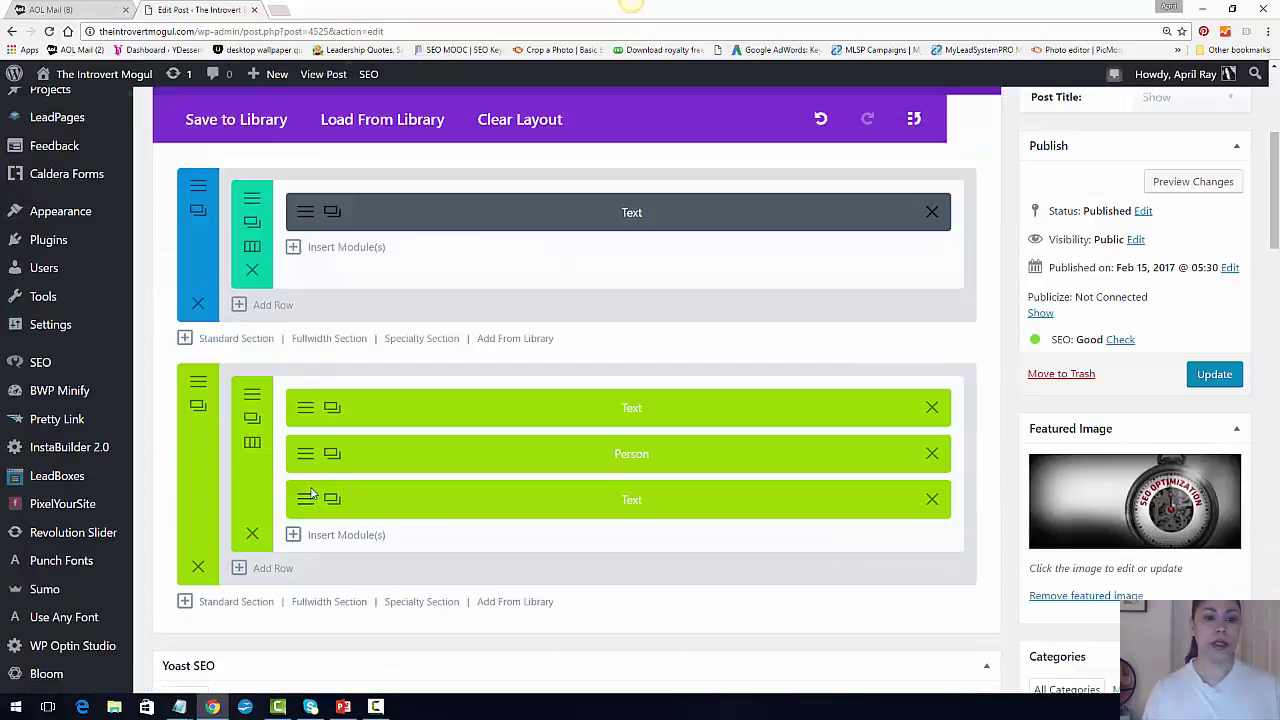
{"action": "scroll", "coordinate": [330, 437], "scroll_direction": "down", "scroll_amount": 3}
{"action": "left_click", "coordinate": [308, 218]}
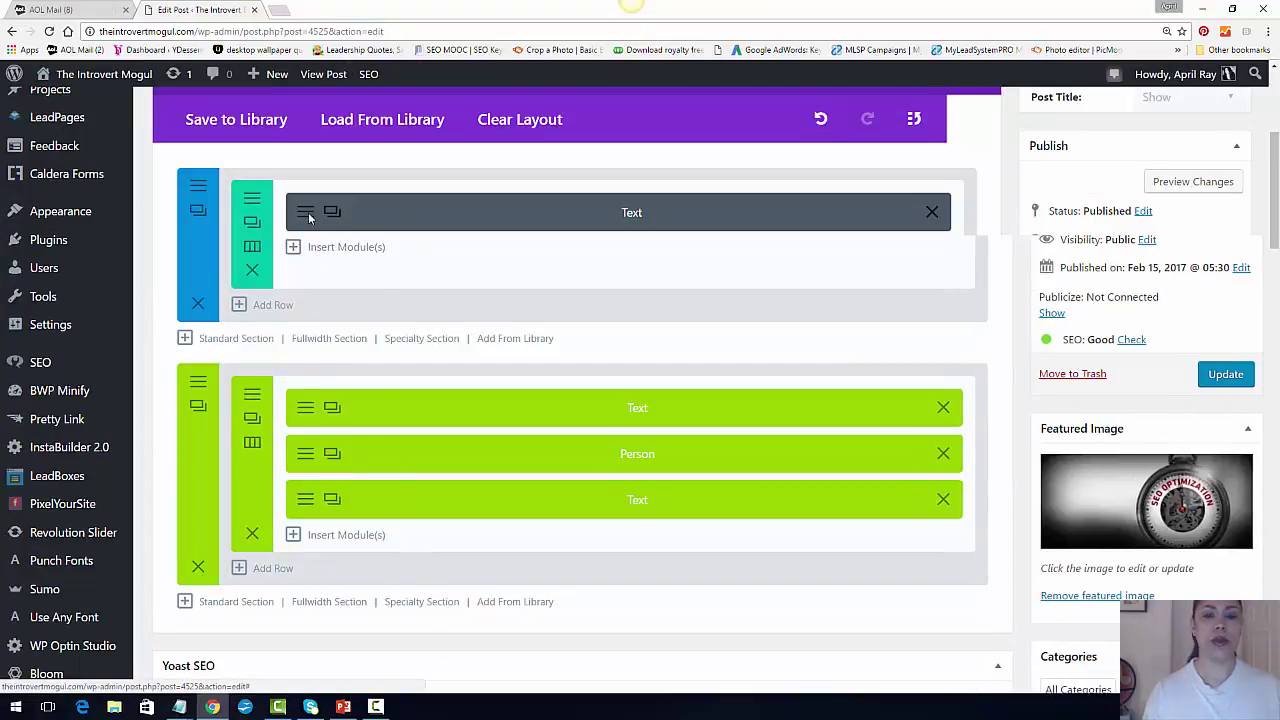
Inspect the link attached to "basic SEO" in the opening sentence of the module's content
{"action": "left_click_drag", "start_coordinate": [1055, 237], "coordinate": [1061, 262]}
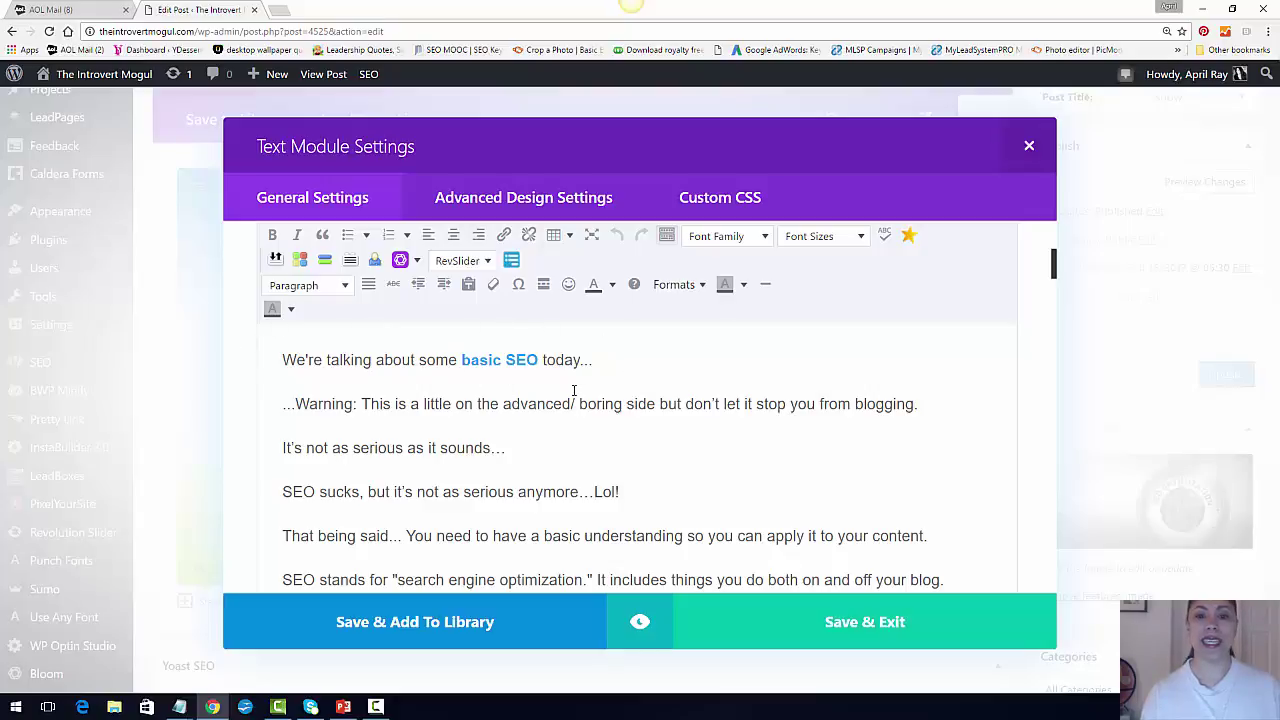
{"action": "left_click", "coordinate": [499, 361]}
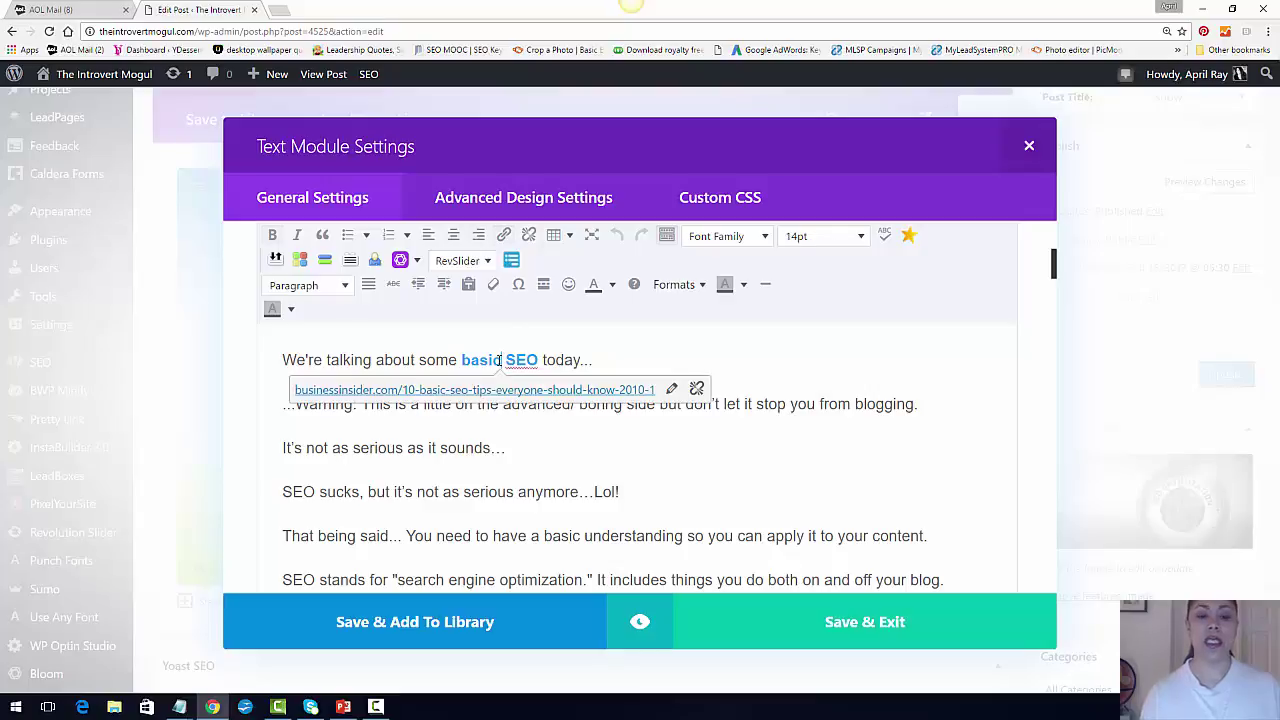
{"action": "left_click", "coordinate": [602, 357]}
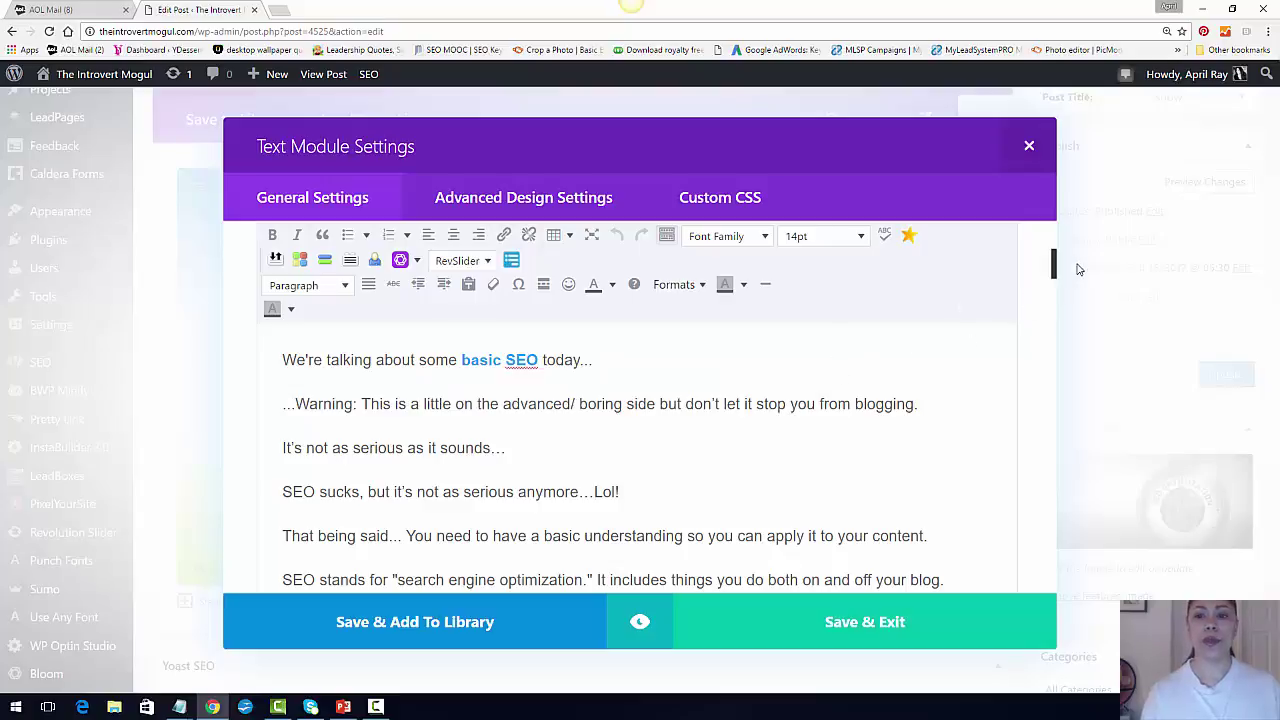
Check which heading format is applied to the subheading "Basic SEO | Things to look for in a really awesome keyword/phrase:"
{"action": "left_click_drag", "start_coordinate": [1060, 268], "coordinate": [1060, 322]}
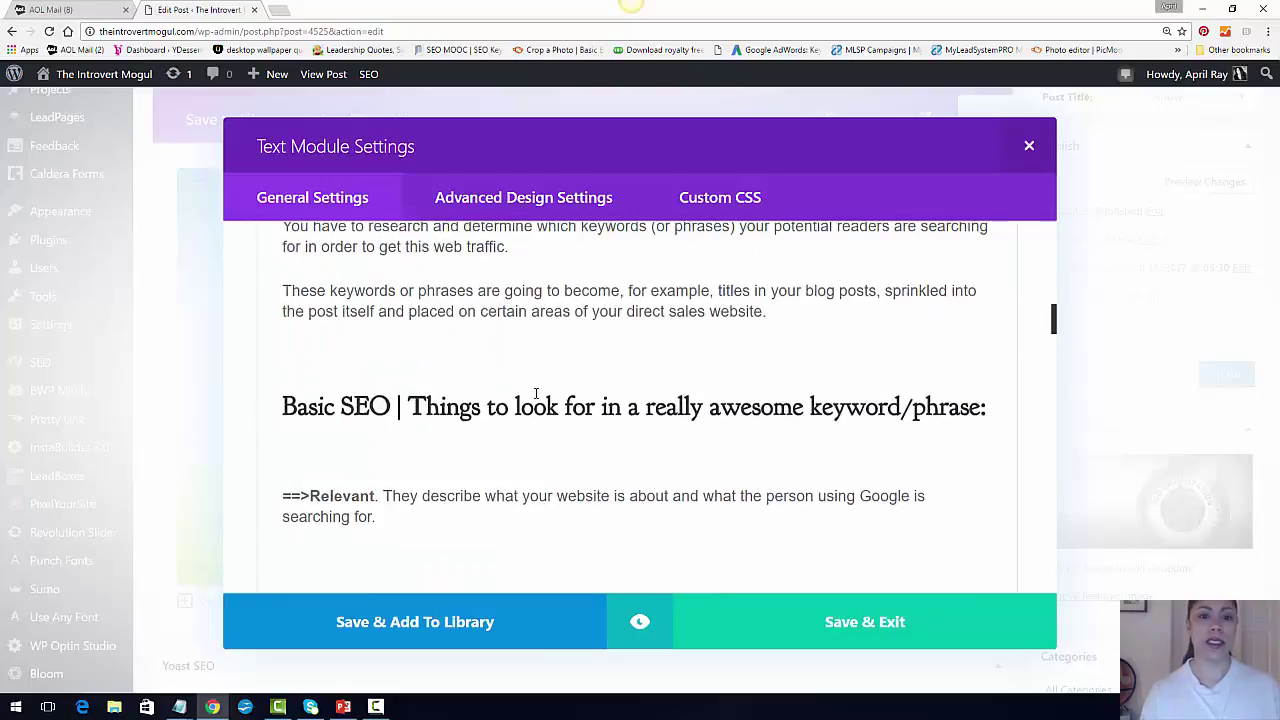
{"action": "left_click_drag", "start_coordinate": [282, 405], "coordinate": [914, 429]}
{"action": "left_click_drag", "start_coordinate": [1056, 330], "coordinate": [1054, 251]}
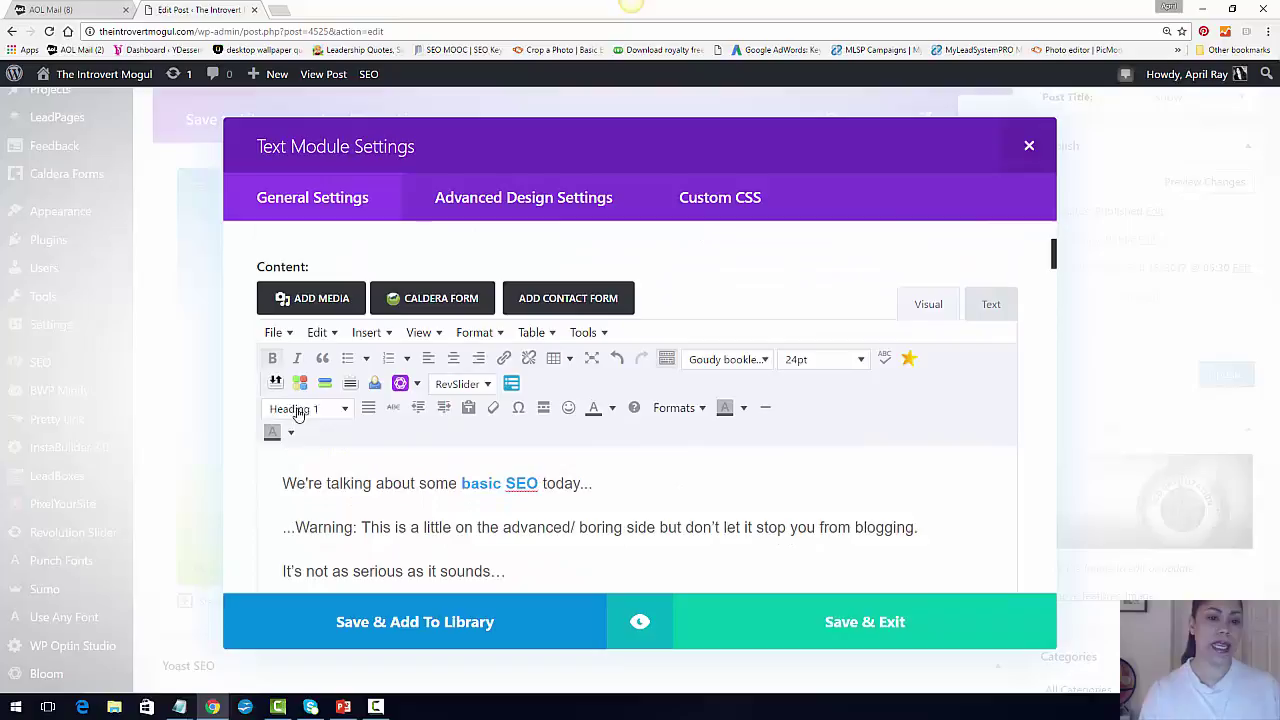
{"action": "left_click", "coordinate": [344, 410]}
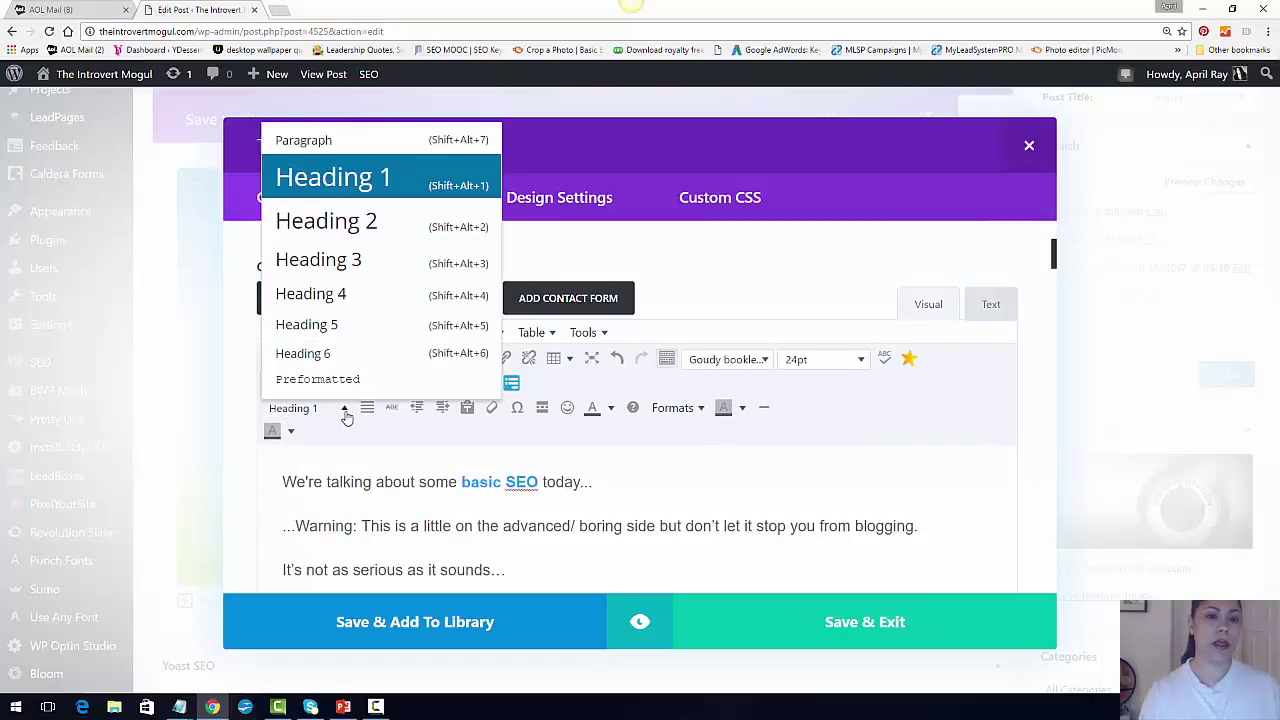
{"action": "left_click", "coordinate": [442, 522]}
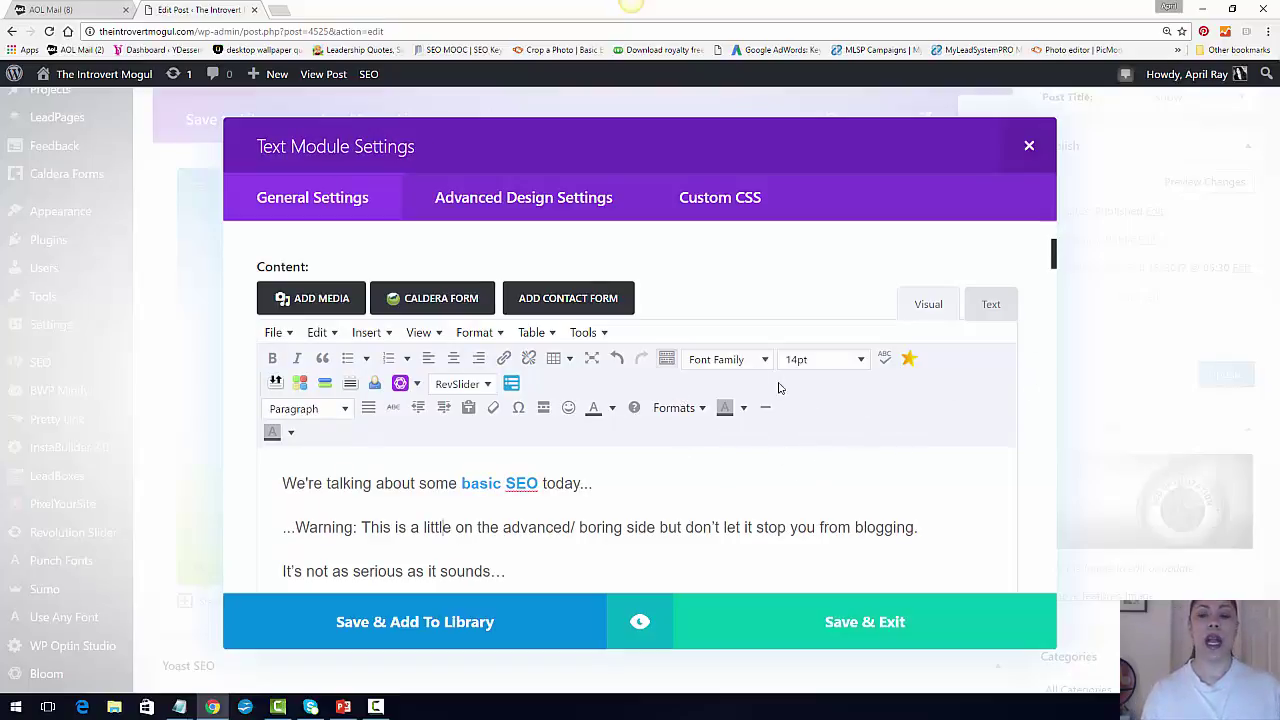
Review the heading levels available for paragraph formatting and look at the font size setting
{"action": "scroll", "coordinate": [1054, 262], "scroll_direction": "down", "scroll_amount": 1}
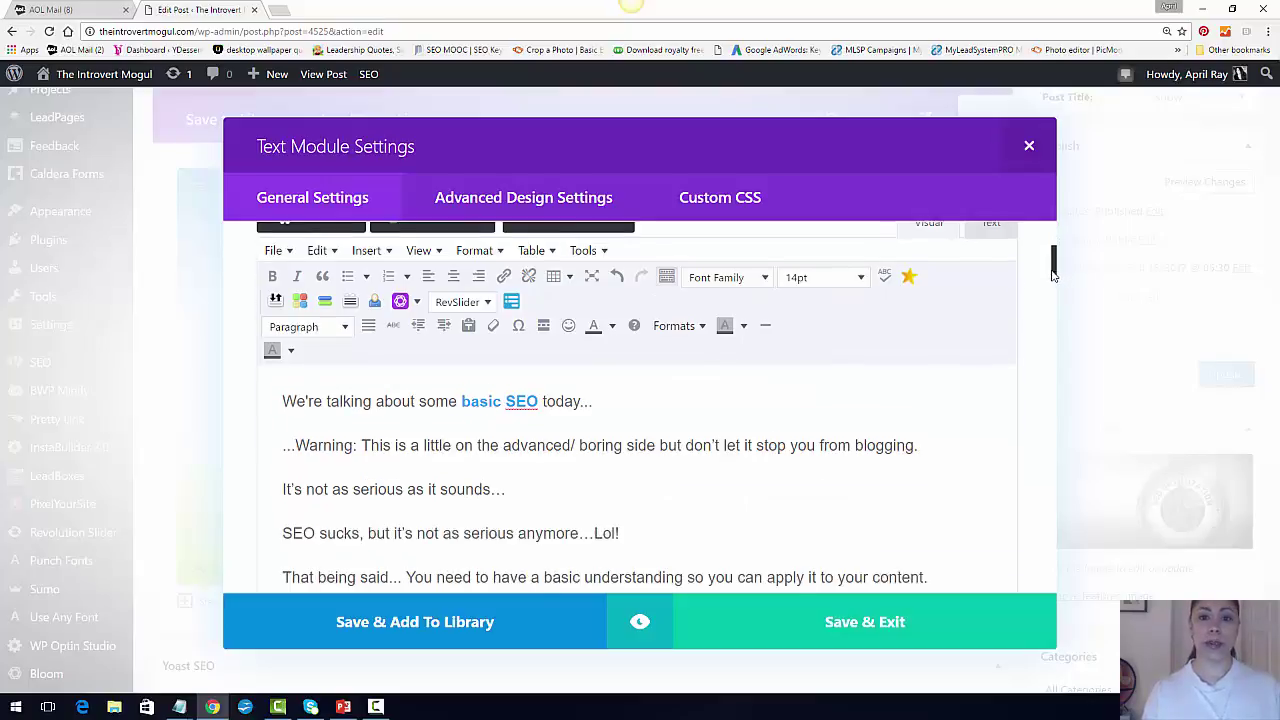
{"action": "scroll", "coordinate": [1054, 262], "scroll_direction": "up", "scroll_amount": 1}
{"action": "left_click", "coordinate": [343, 408]}
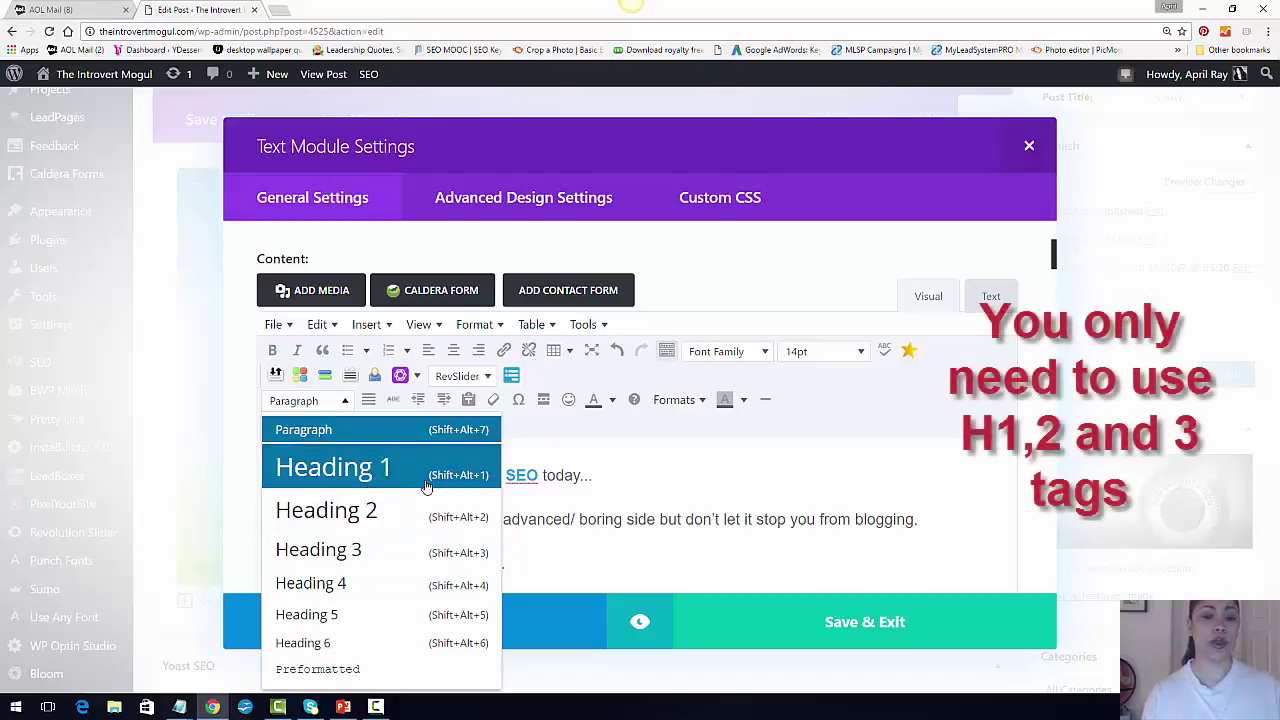
{"action": "left_click", "coordinate": [745, 510]}
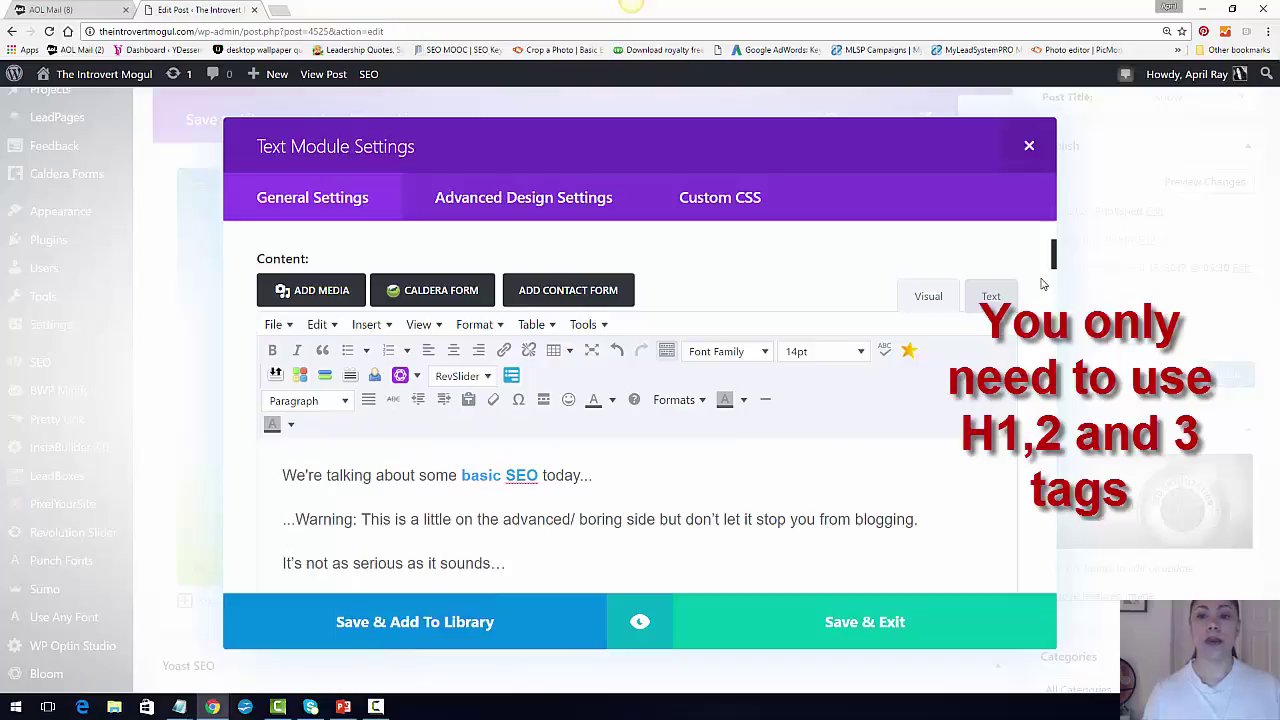
{"action": "left_click", "coordinate": [860, 353]}
{"action": "left_click", "coordinate": [1048, 268]}
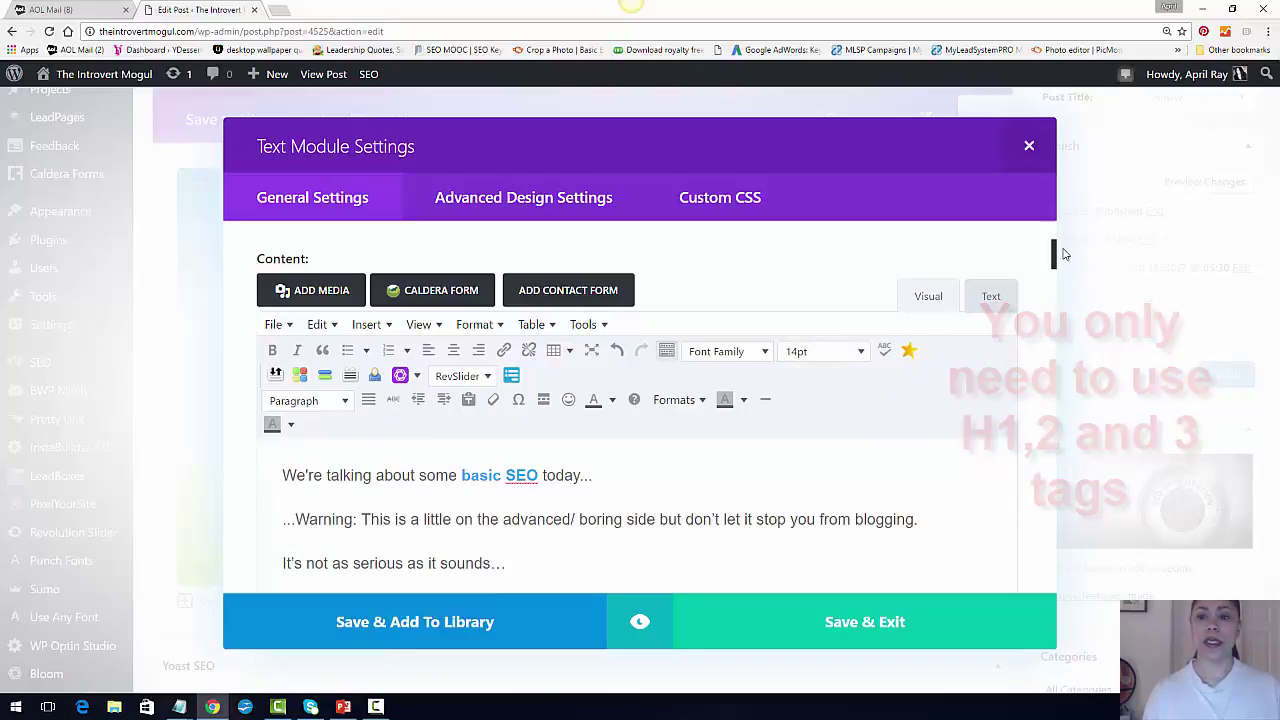
Check the heading level and font size applied to the subheading "Basic SEO | Things to look for in a really awesome keyword/phrase:"
{"action": "left_click_drag", "start_coordinate": [1055, 255], "coordinate": [1057, 313]}
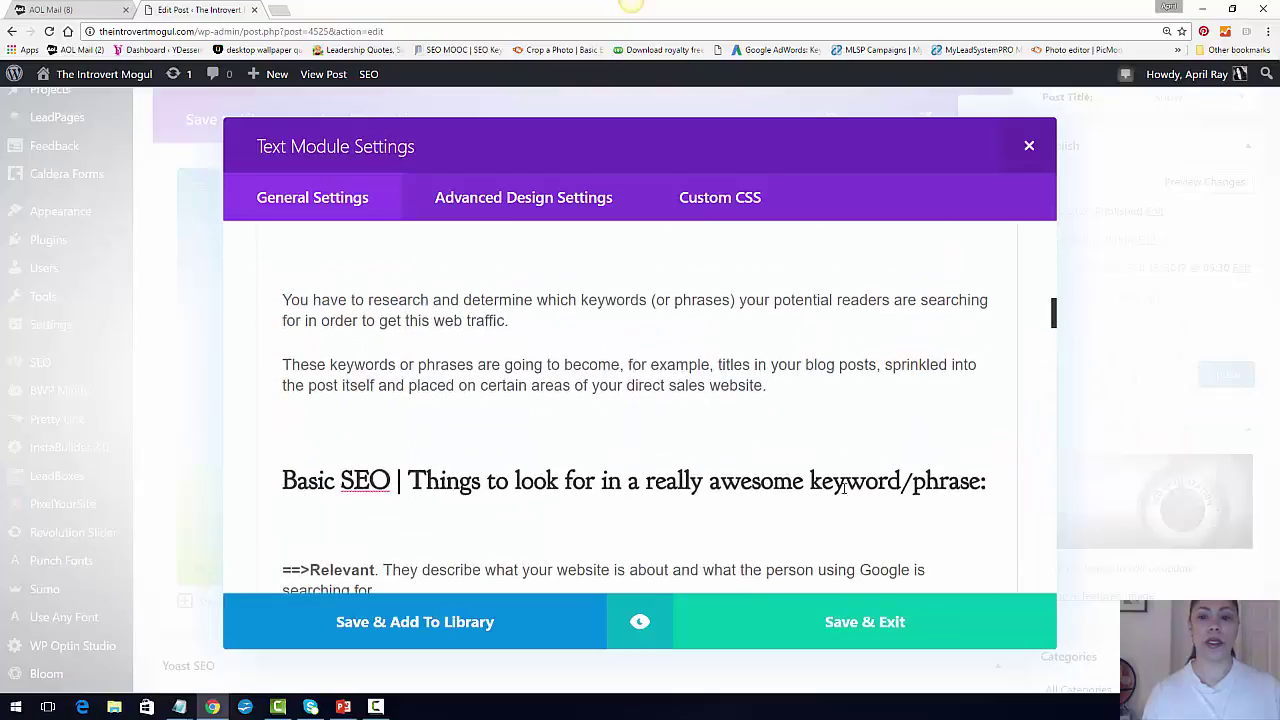
{"action": "triple_click", "coordinate": [611, 482]}
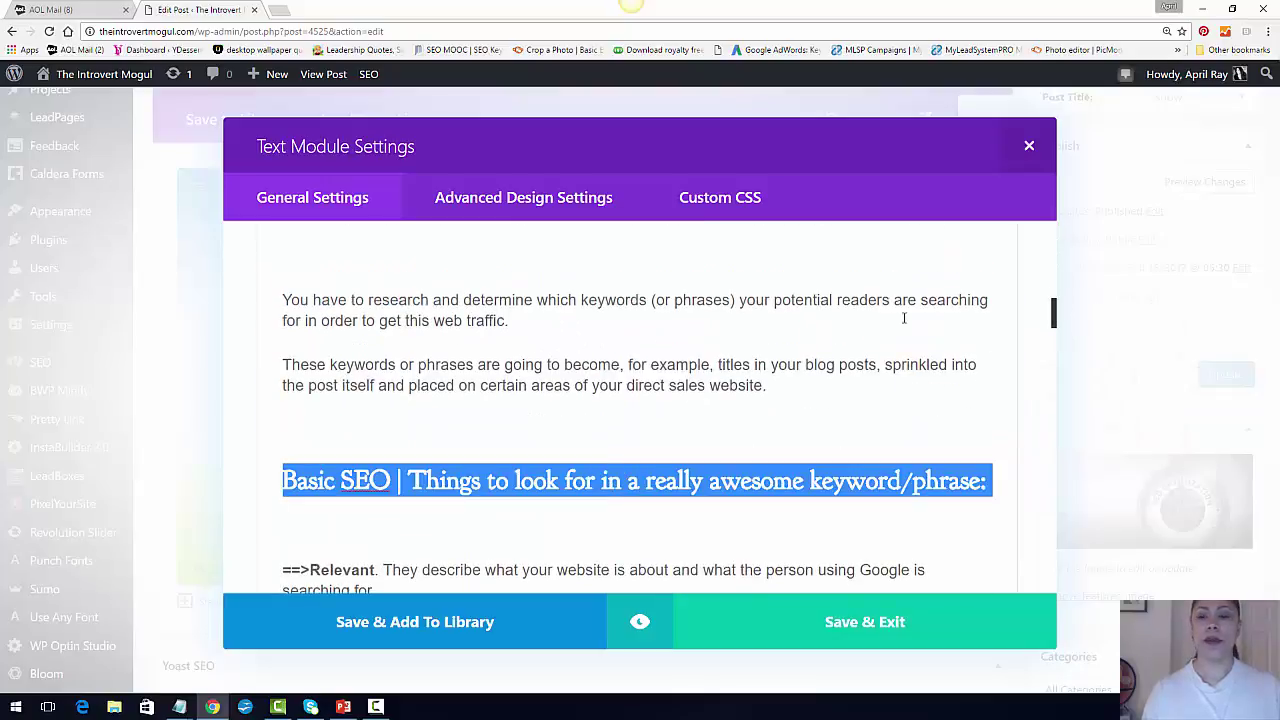
{"action": "left_click_drag", "start_coordinate": [1058, 315], "coordinate": [1055, 249]}
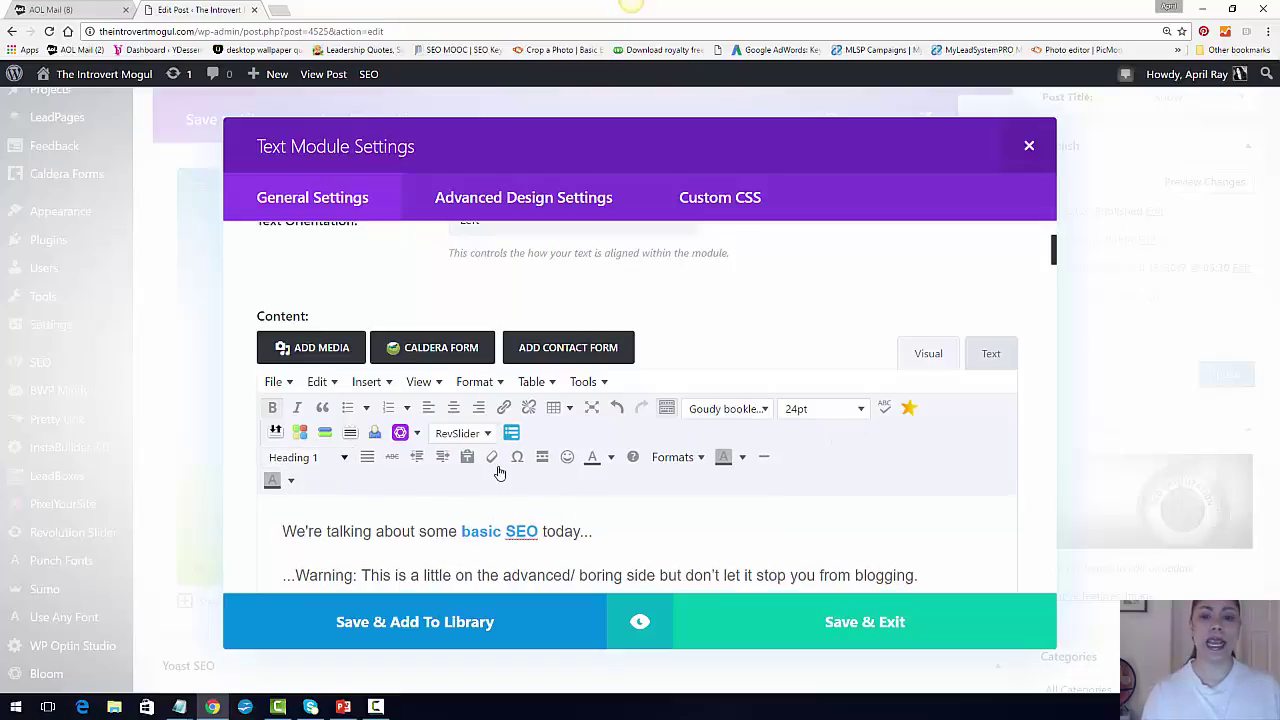
{"action": "left_click", "coordinate": [866, 506]}
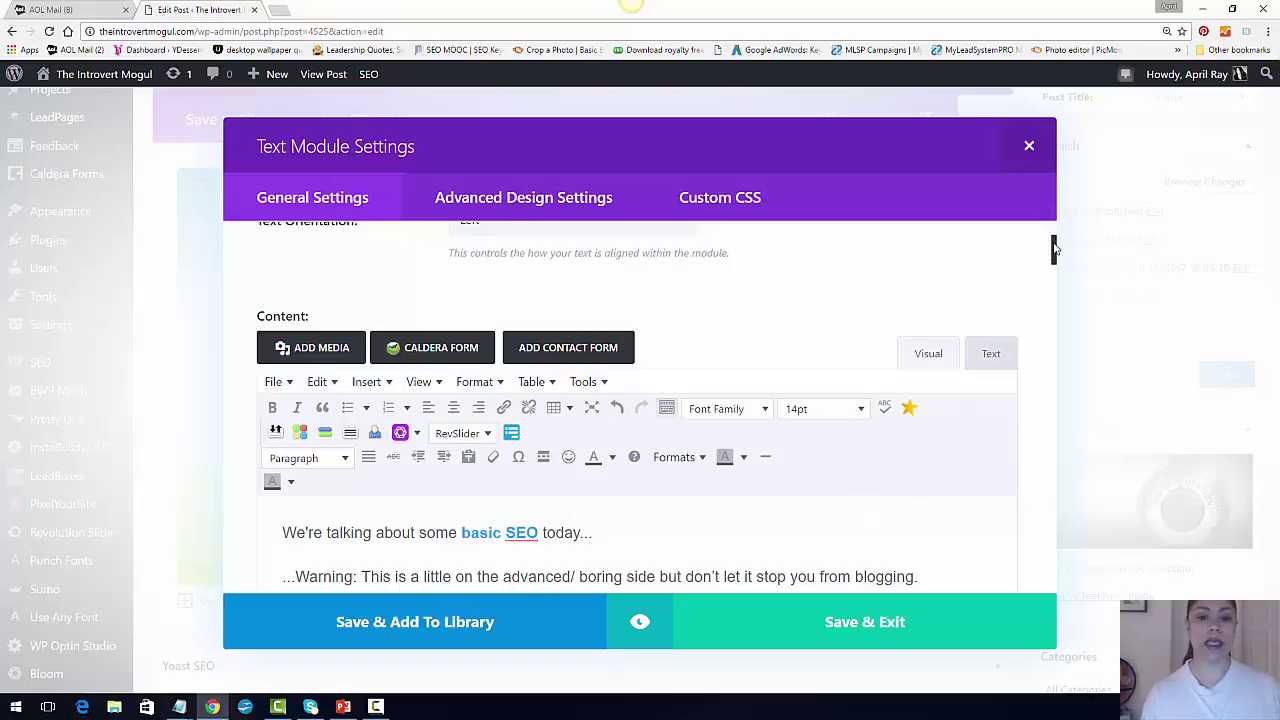
Check the heading level and font size applied to the subheading "Basic SEO | How to Choose and Use Keywords"
{"action": "left_click_drag", "start_coordinate": [1054, 248], "coordinate": [435, 385]}
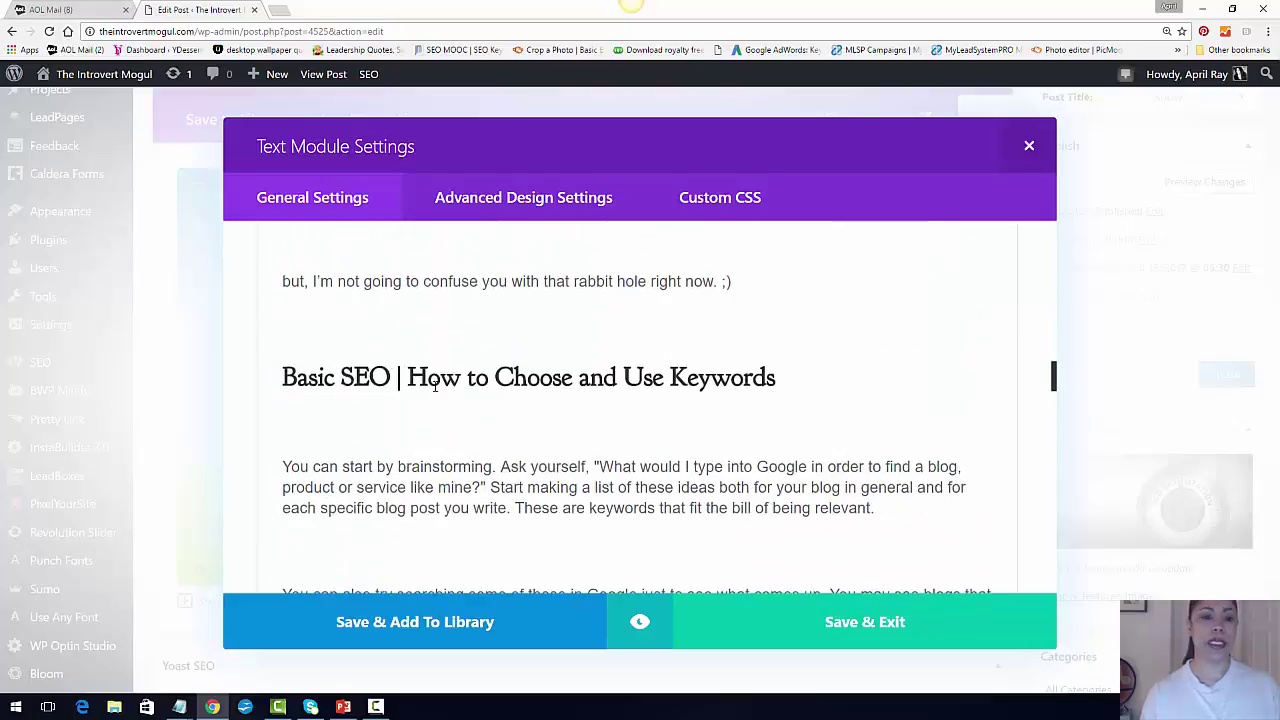
{"action": "left_click_drag", "start_coordinate": [273, 378], "coordinate": [808, 385]}
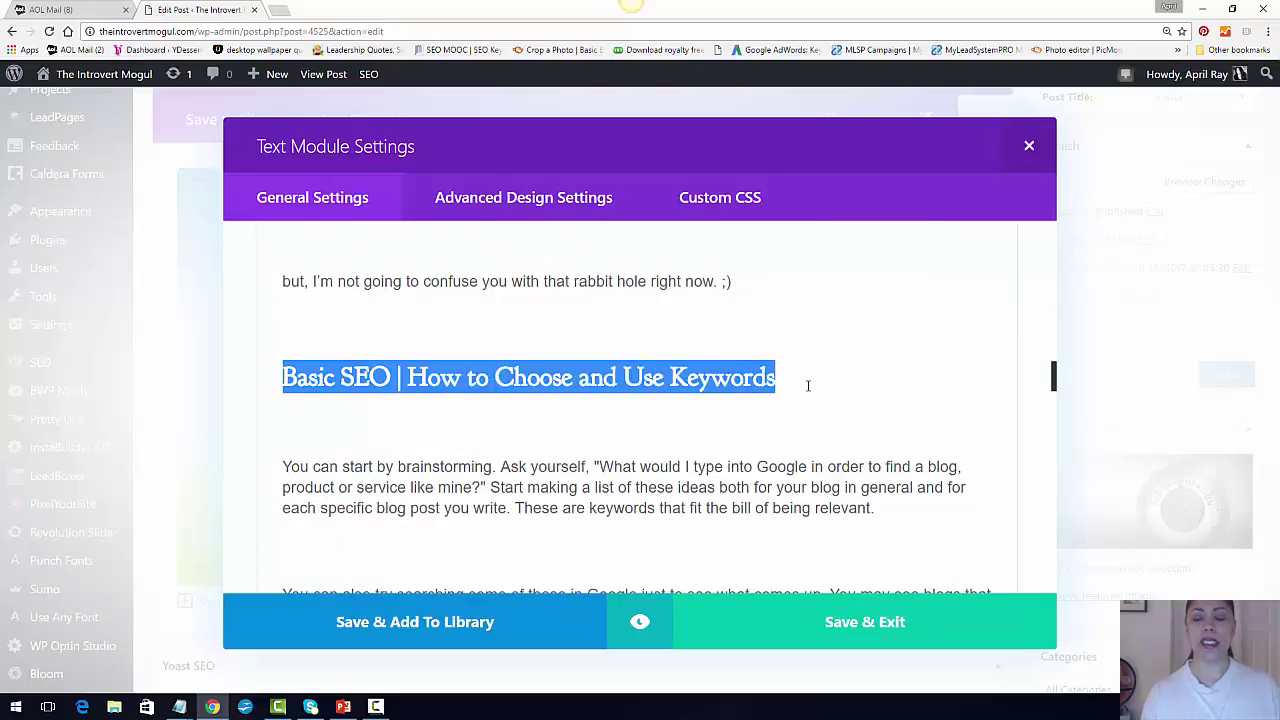
{"action": "left_click_drag", "start_coordinate": [1057, 371], "coordinate": [1051, 255]}
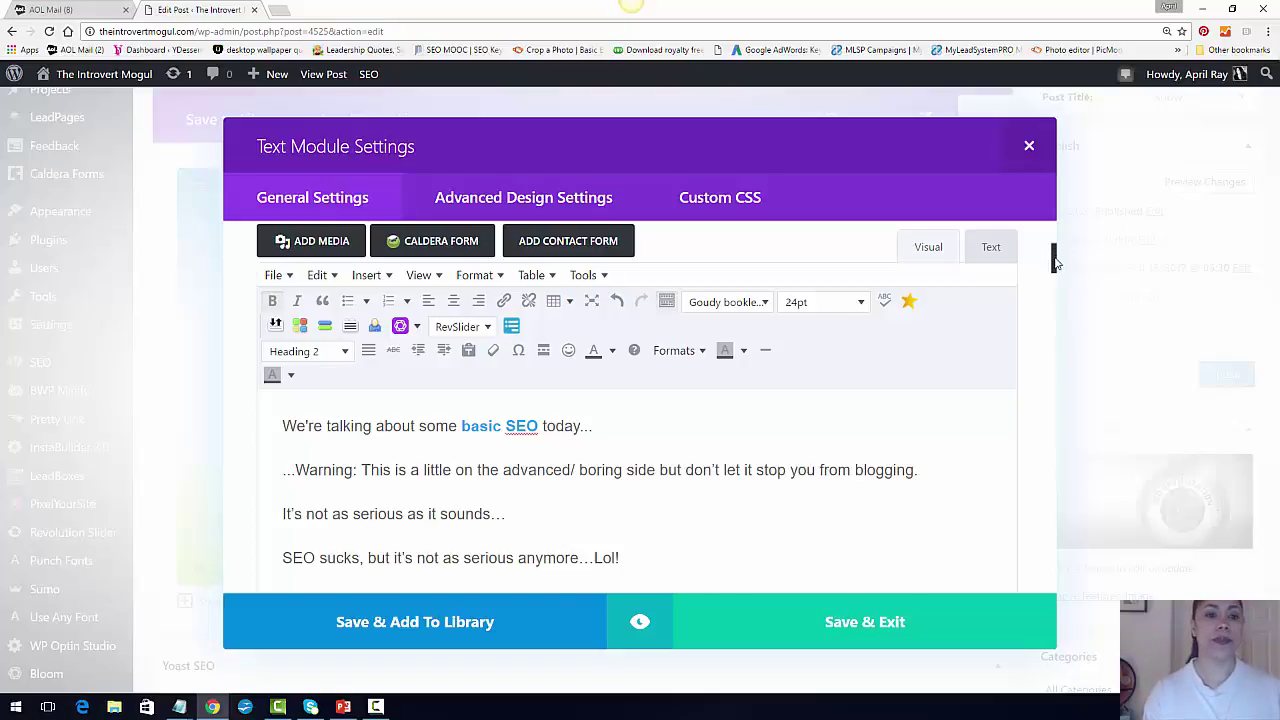
{"action": "scroll", "coordinate": [1055, 262], "scroll_direction": "down", "scroll_amount": 1}
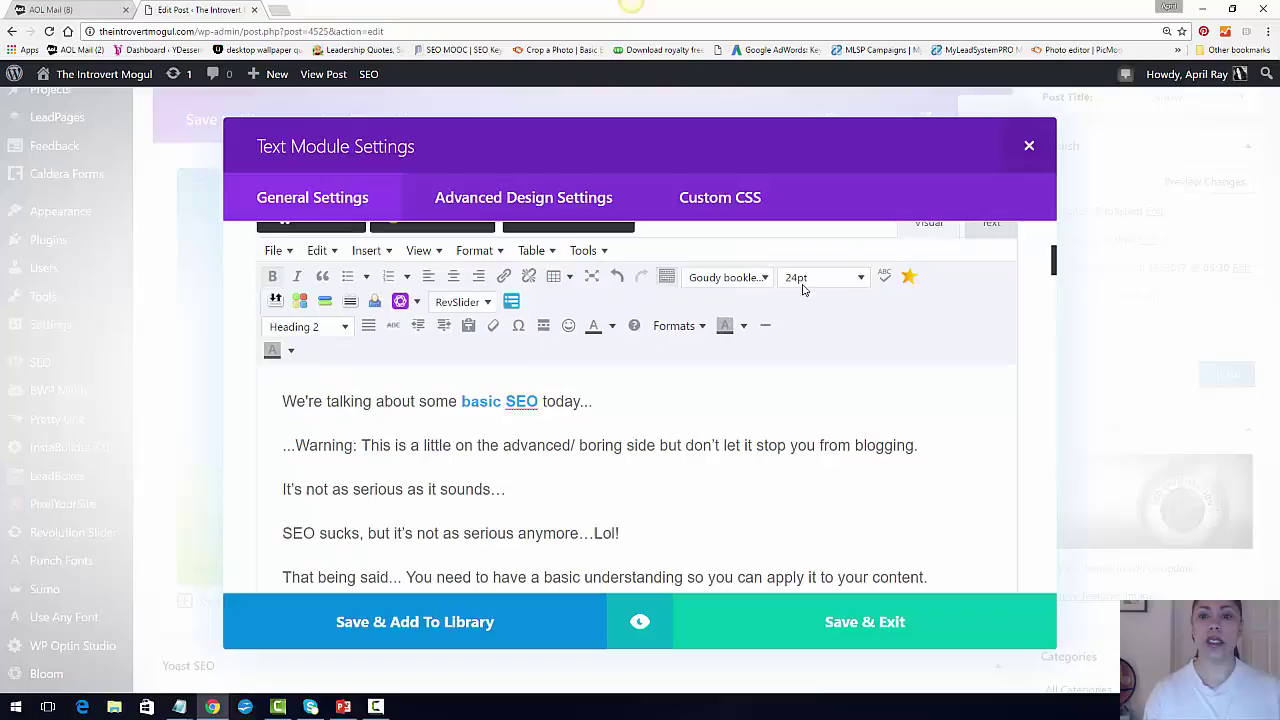
{"action": "left_click", "coordinate": [985, 390]}
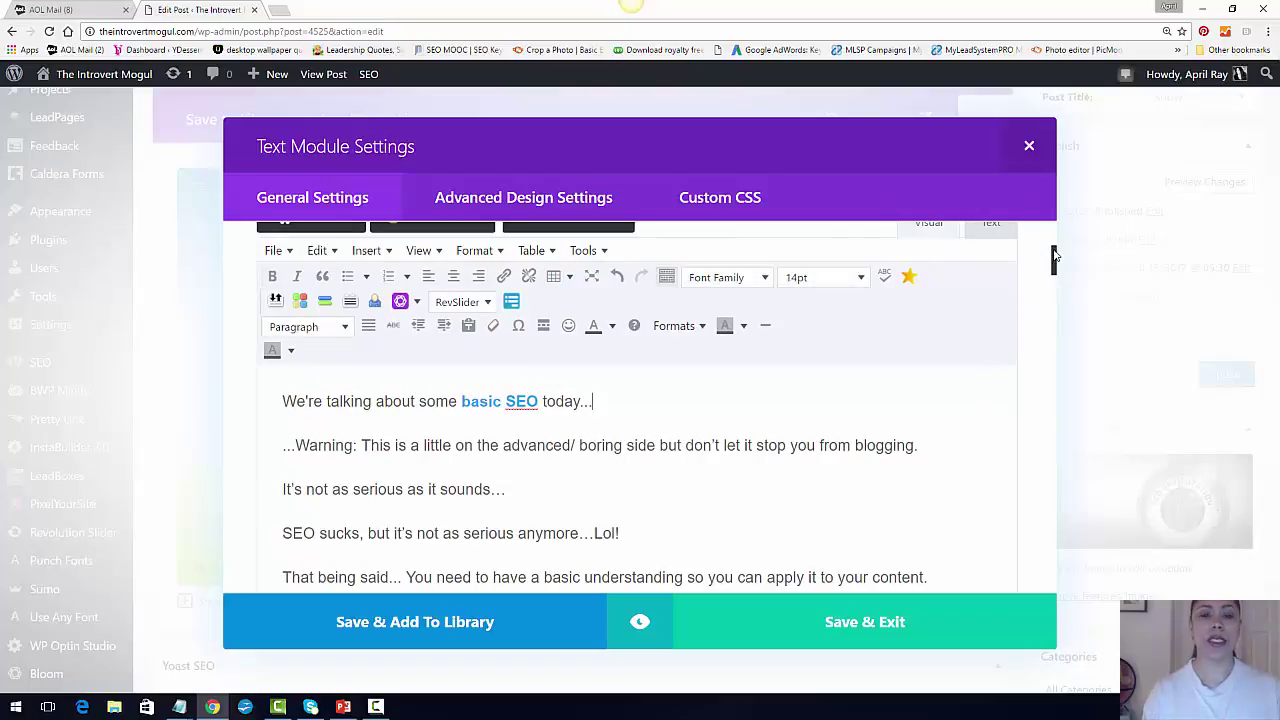
Start inserting a link on the word "advanced/" in the warning sentence, and cancel it without entering a URL
{"action": "scroll", "coordinate": [1055, 258], "scroll_direction": "down", "scroll_amount": 3}
{"action": "scroll", "coordinate": [1055, 258], "scroll_direction": "up", "scroll_amount": 1}
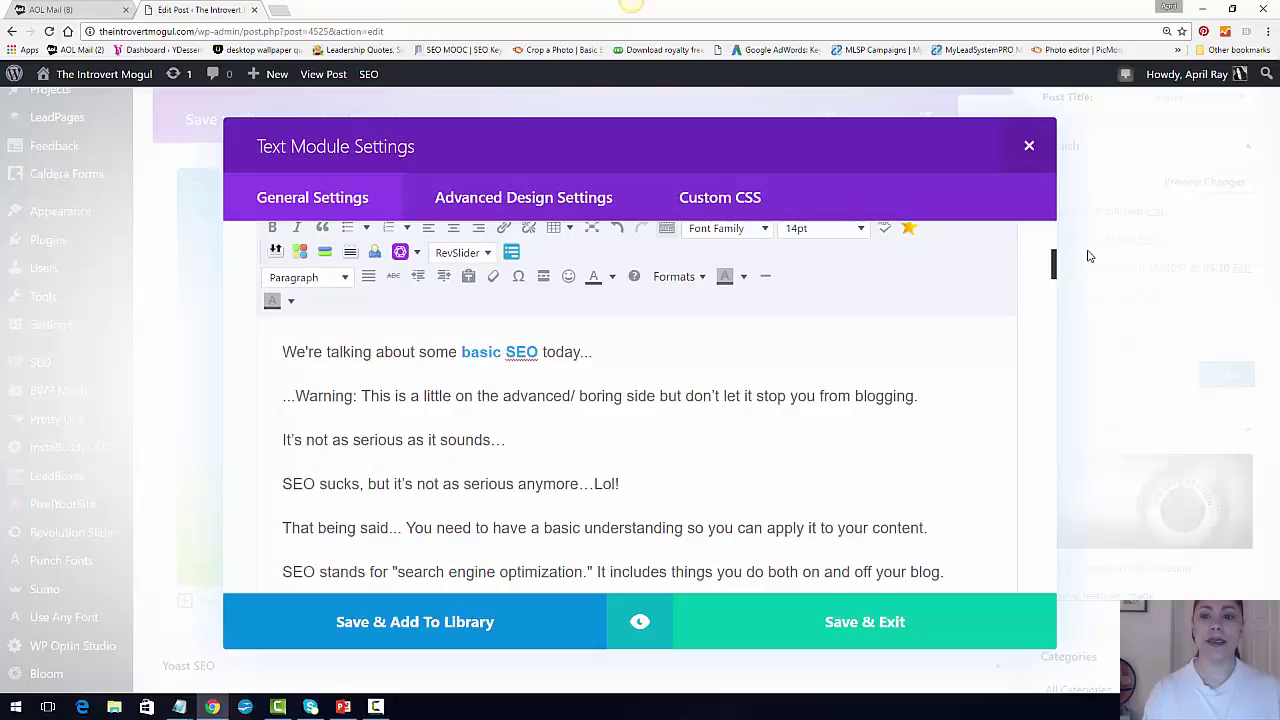
{"action": "scroll", "coordinate": [1055, 268], "scroll_direction": "up", "scroll_amount": 1}
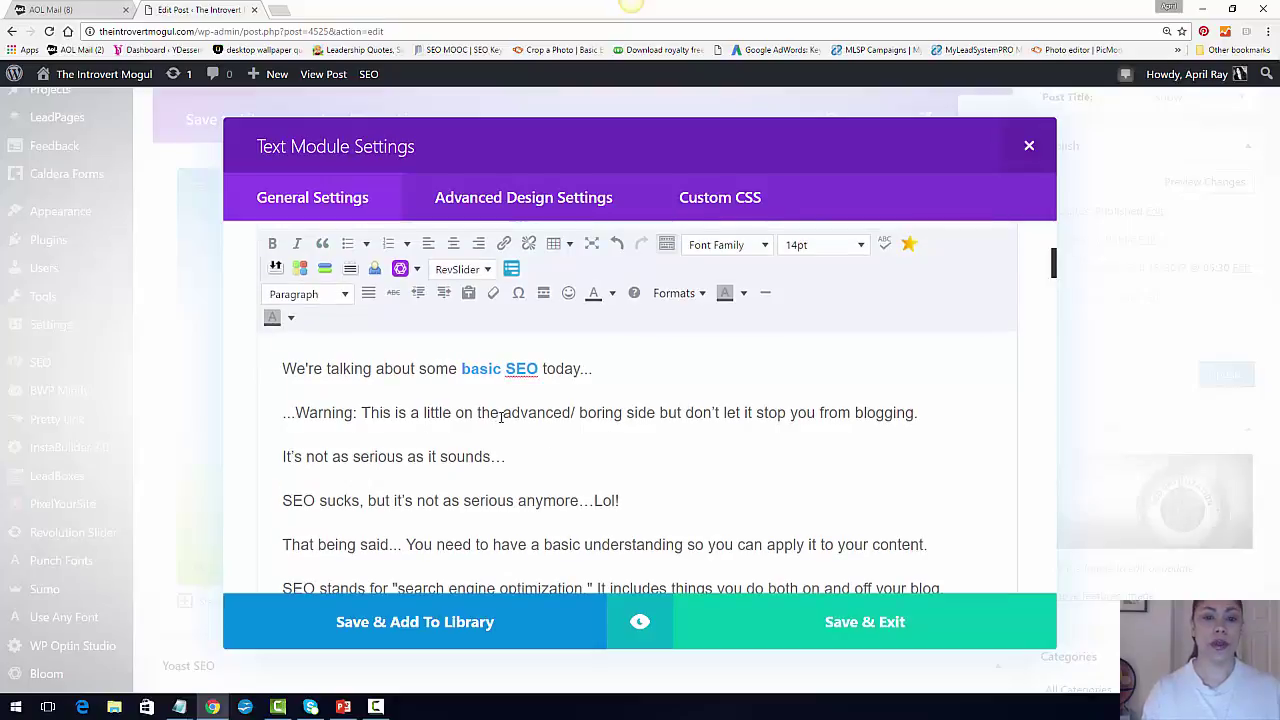
{"action": "left_click_drag", "start_coordinate": [501, 418], "coordinate": [576, 418]}
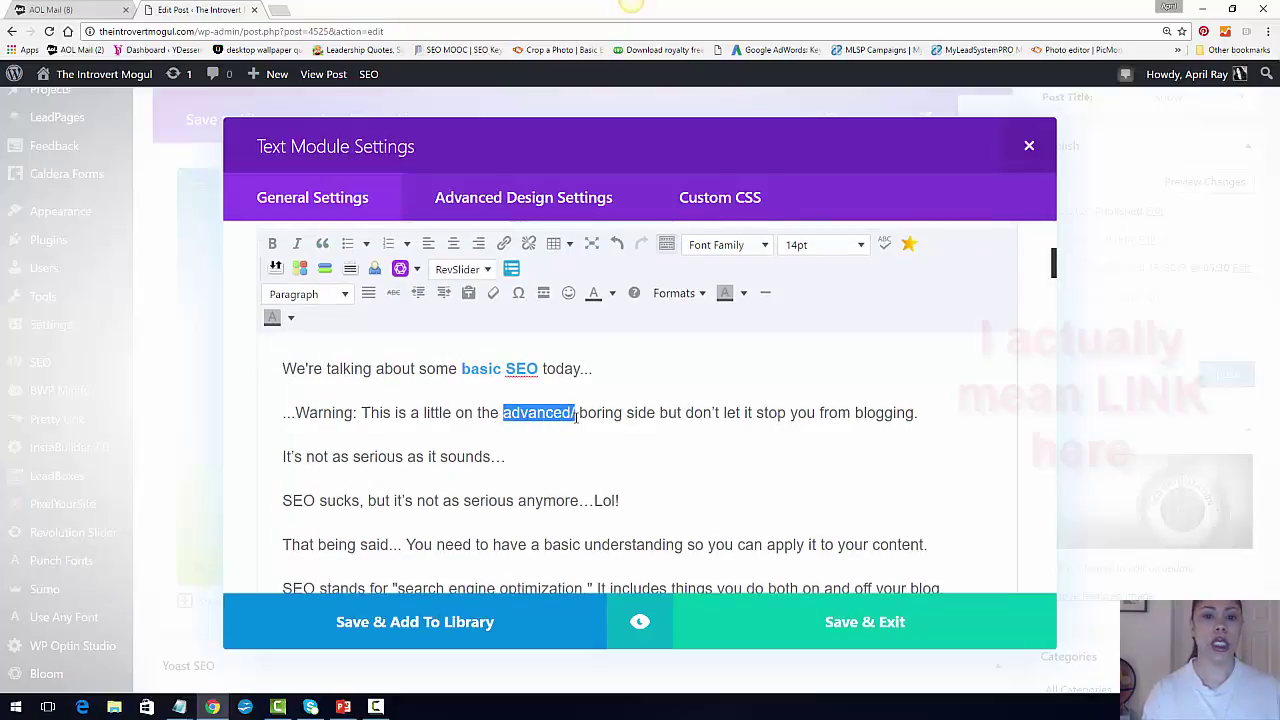
{"action": "left_click", "coordinate": [505, 245]}
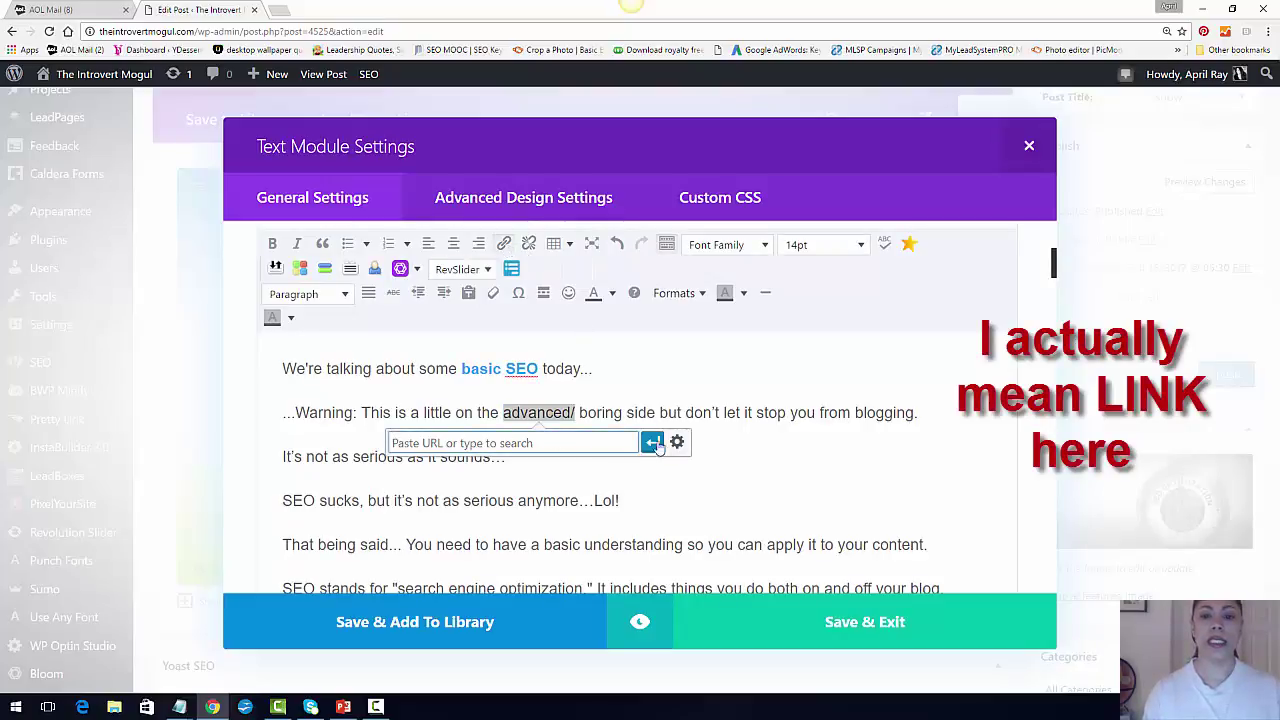
{"action": "left_click", "coordinate": [738, 452]}
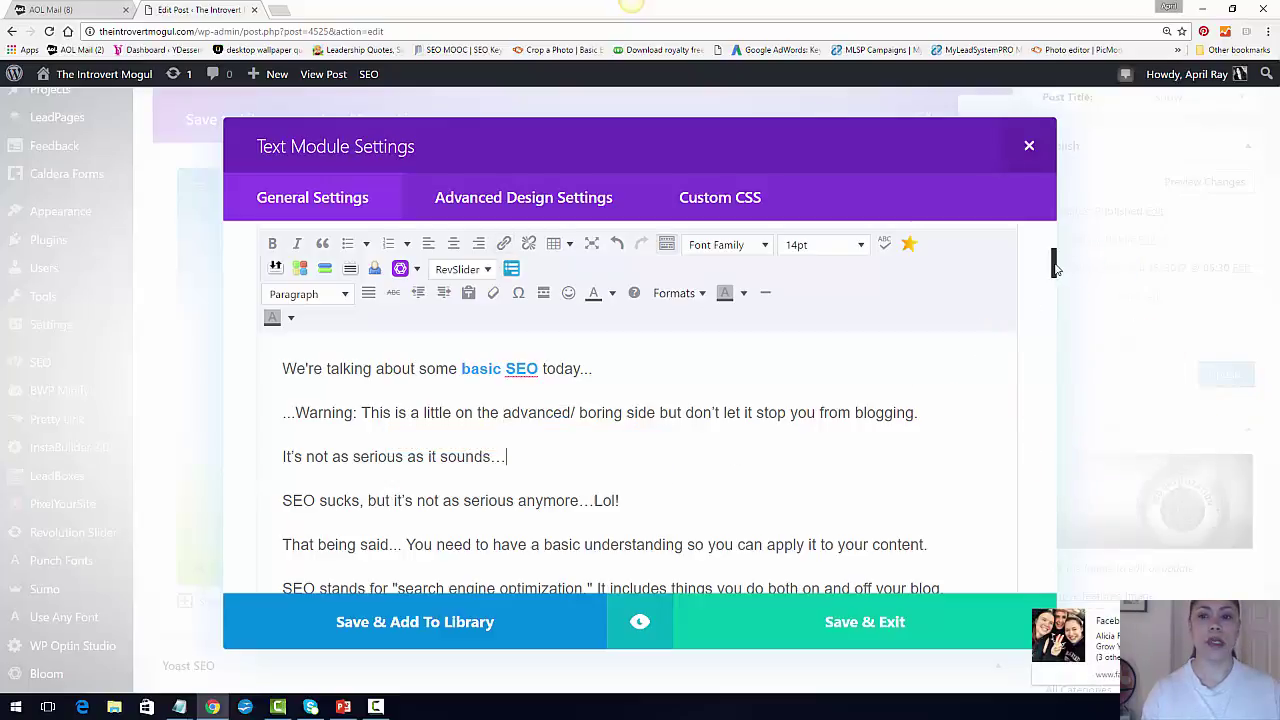
Review the remaining module content through the closing "basic SEO tips" link, and save and exit the Text module settings
{"action": "left_click_drag", "start_coordinate": [1055, 268], "coordinate": [1048, 495]}
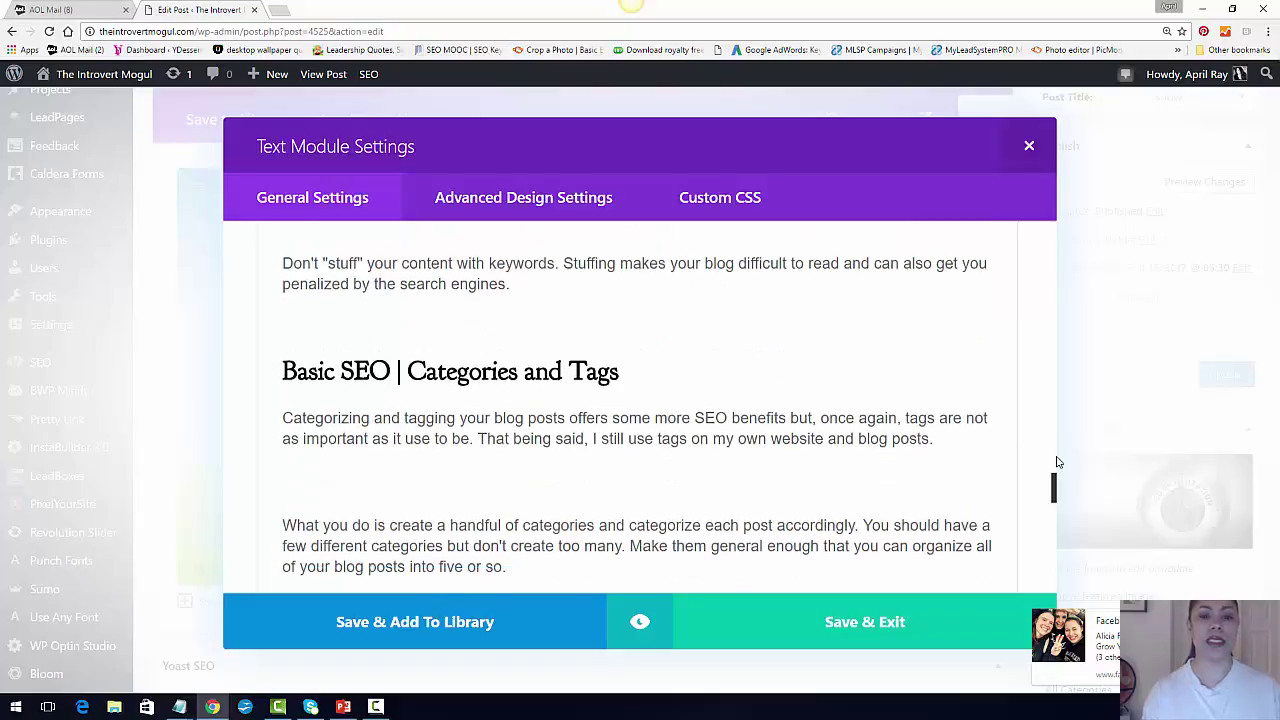
{"action": "left_click_drag", "start_coordinate": [1053, 490], "coordinate": [1050, 550]}
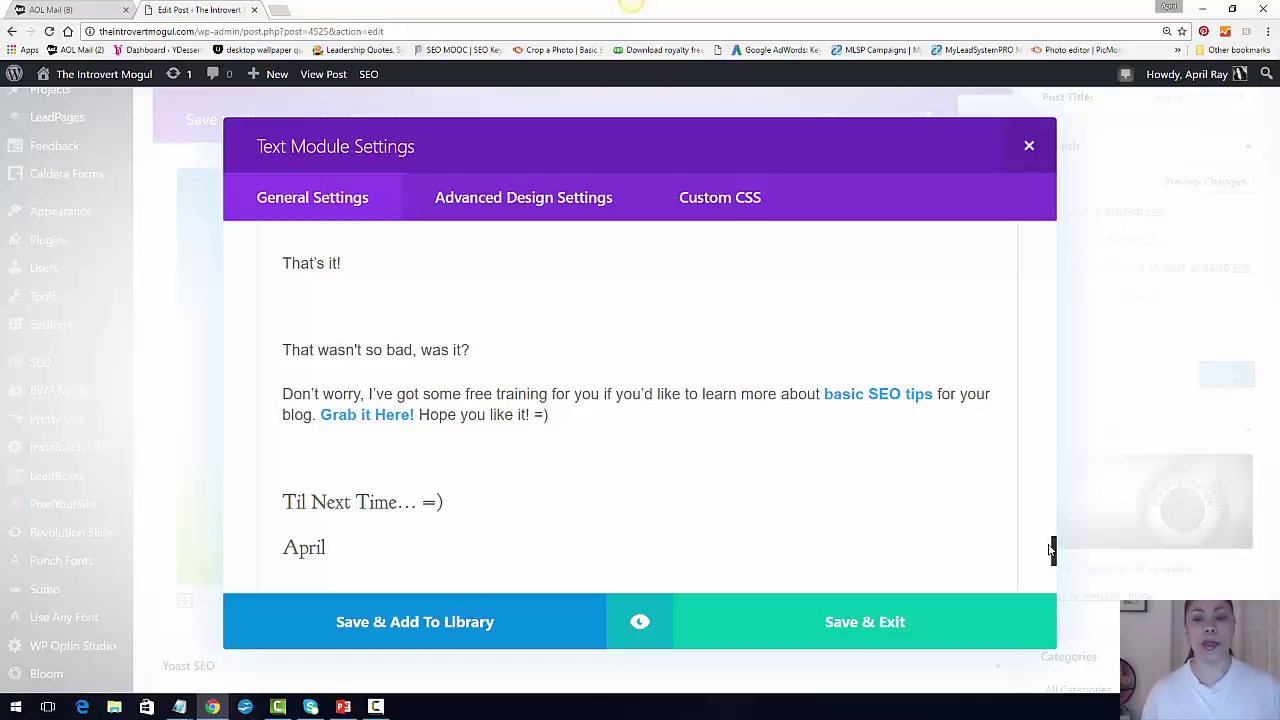
{"action": "left_click", "coordinate": [843, 632]}
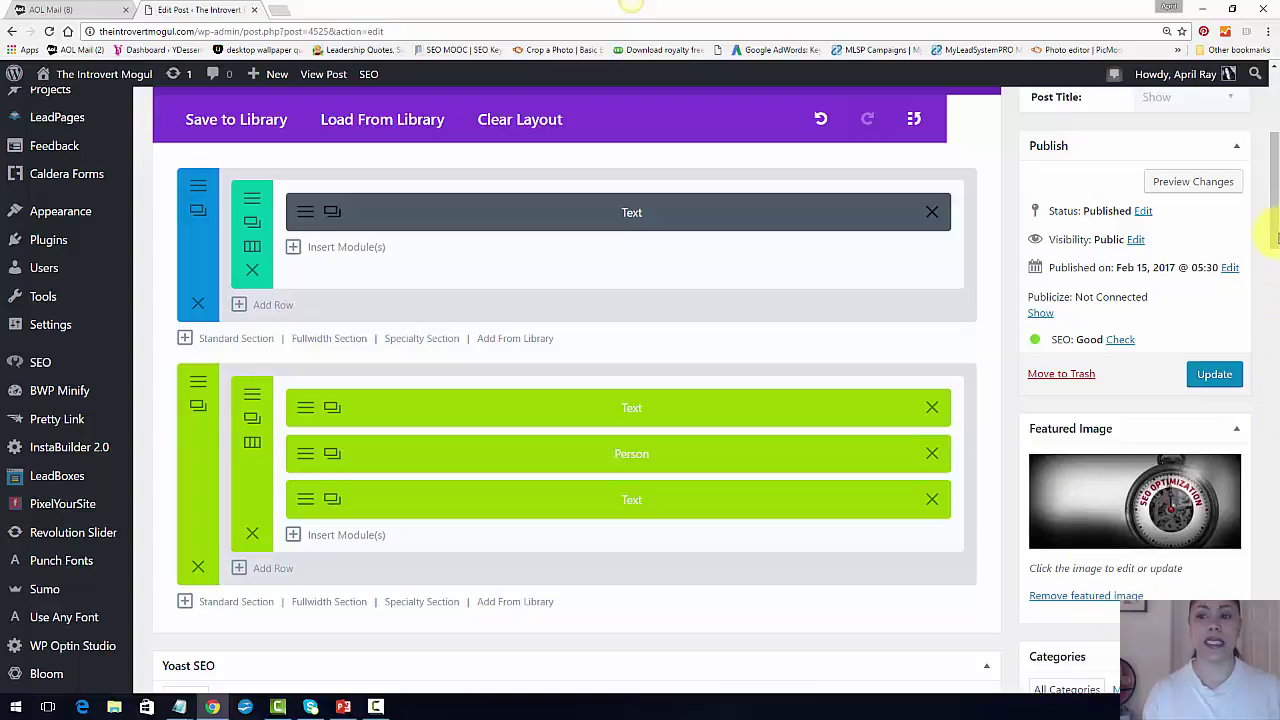
{"action": "scroll", "coordinate": [605, 294], "scroll_direction": "up", "scroll_amount": 1}
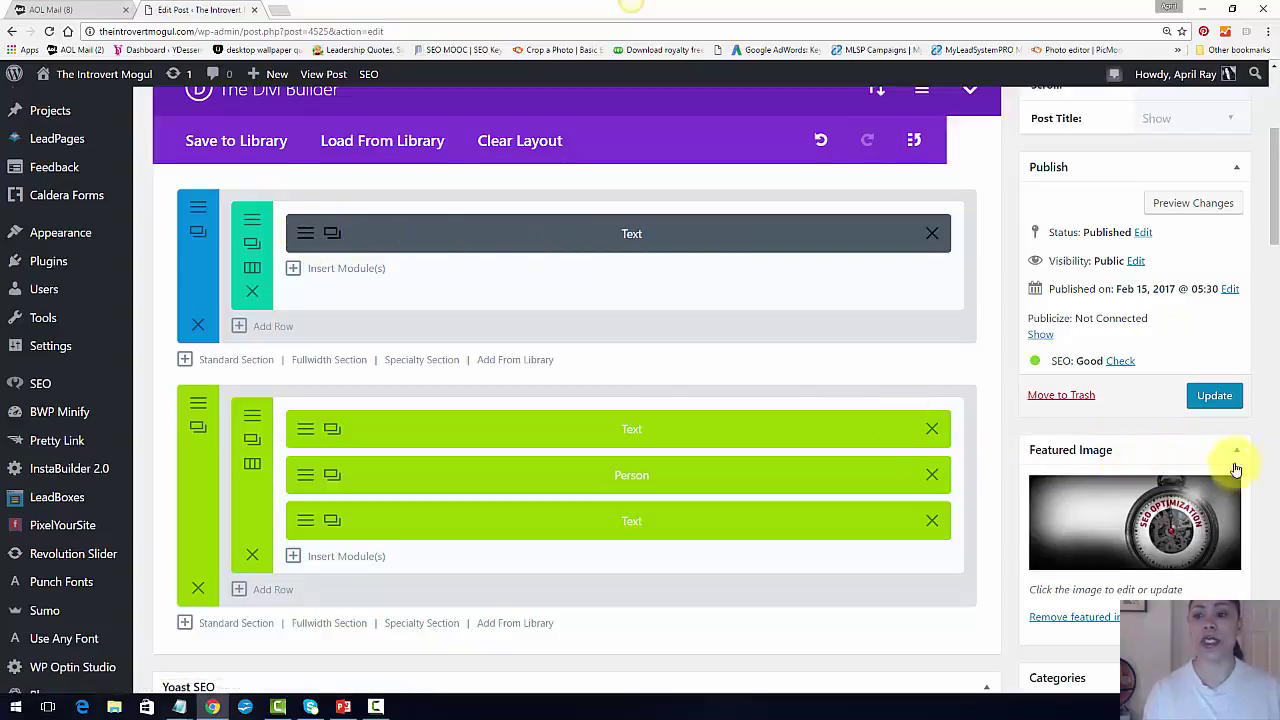
{"action": "left_click_drag", "start_coordinate": [1276, 213], "coordinate": [1276, 152]}
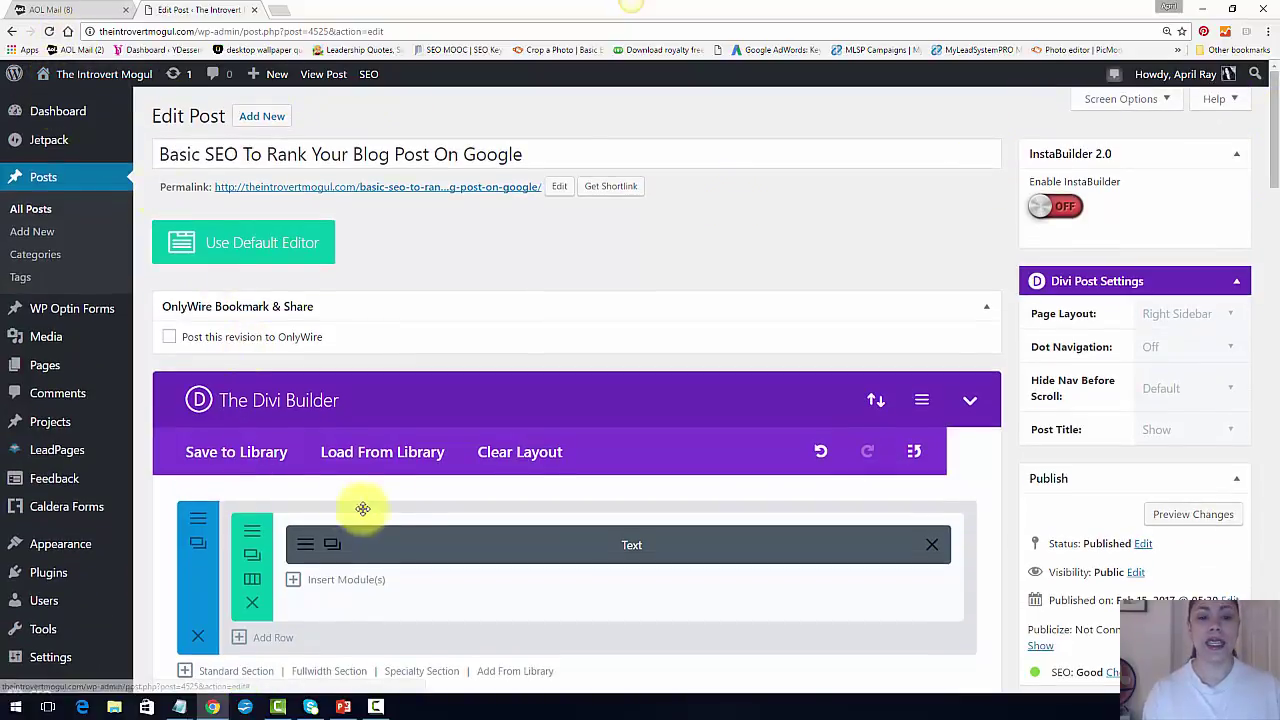
{"action": "mouse_move", "coordinate": [1276, 138]}
{"action": "left_mouse_down"}
{"action": "mouse_move", "coordinate": [1276, 172]}
{"action": "mouse_move", "coordinate": [1276, 160]}
{"action": "left_mouse_up"}
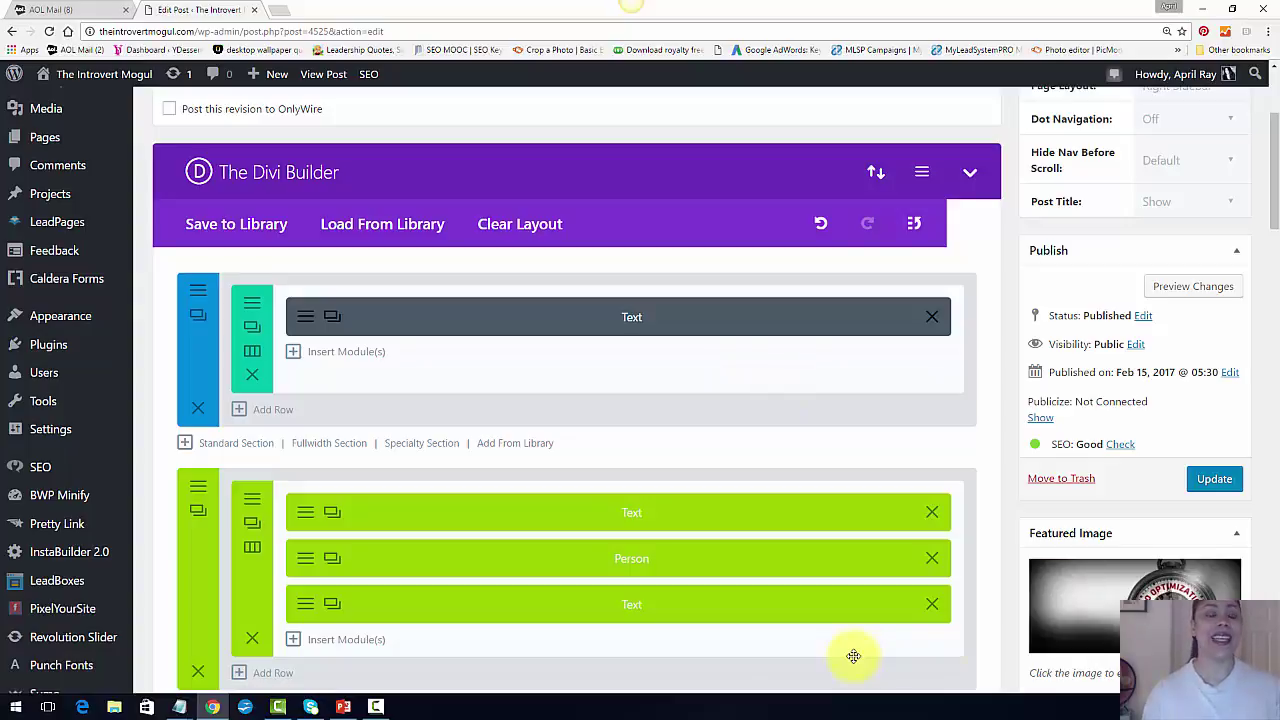
Visit the live site, open its Studio Dailies page, and find the post "Basic SEO To Rank Your Blog Post On Google"
{"action": "mouse_move", "coordinate": [65, 75]}
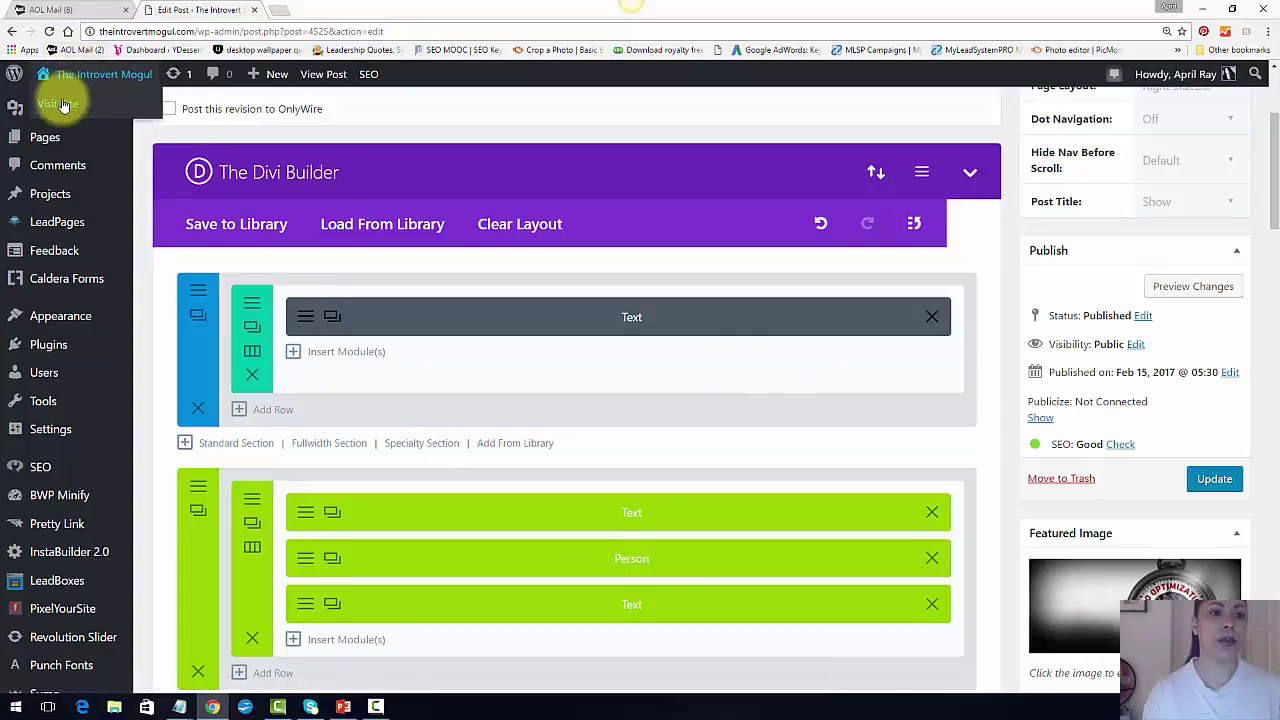
{"action": "left_click", "coordinate": [62, 104]}
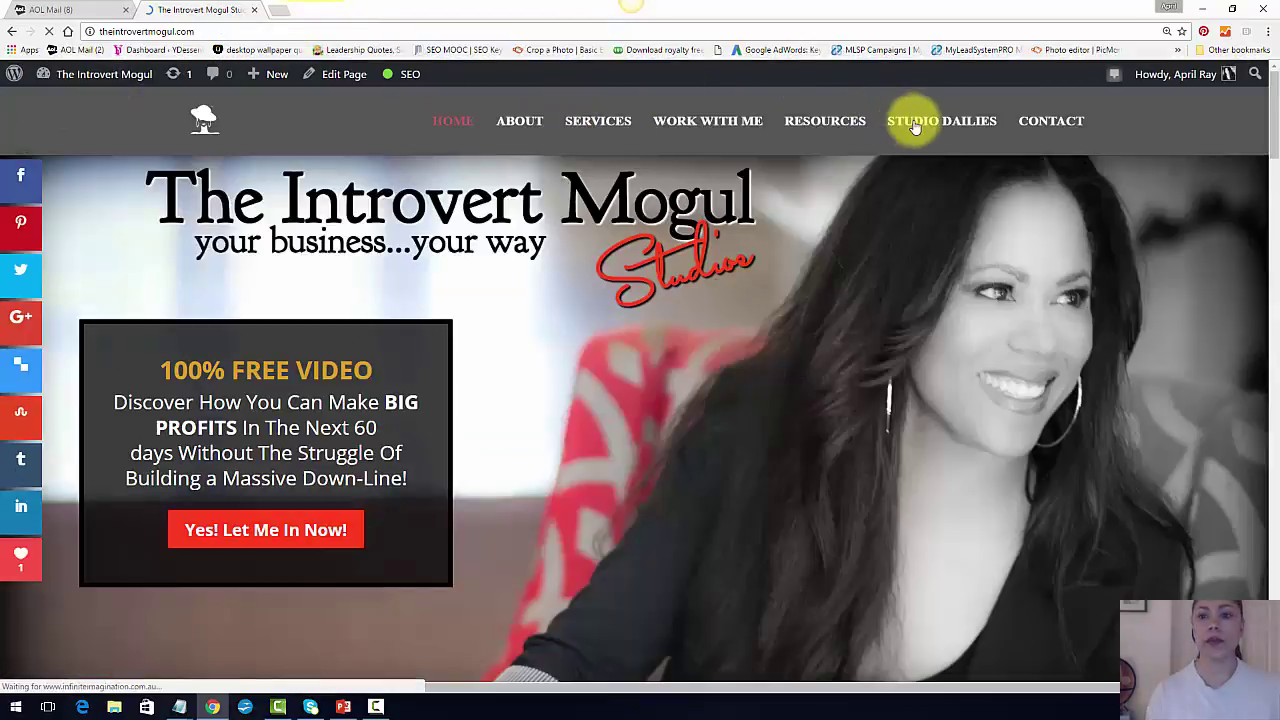
{"action": "left_click", "coordinate": [916, 124]}
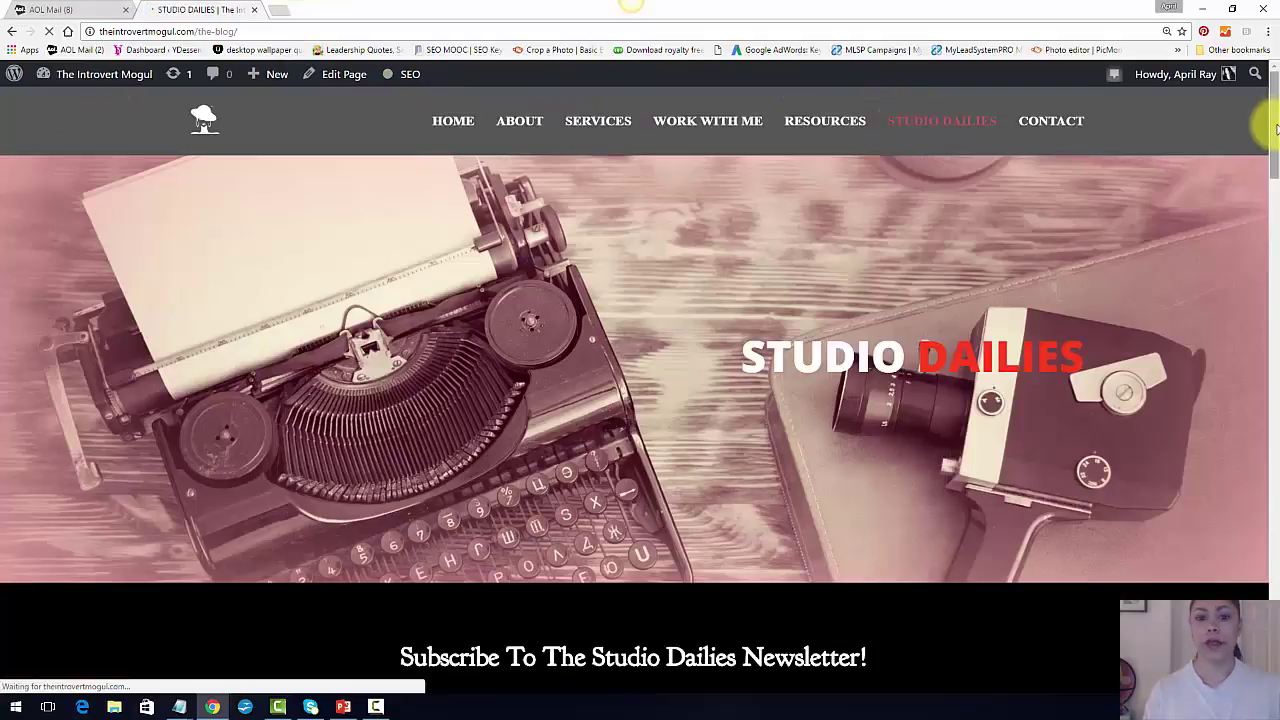
{"action": "left_click_drag", "start_coordinate": [1271, 124], "coordinate": [1276, 256]}
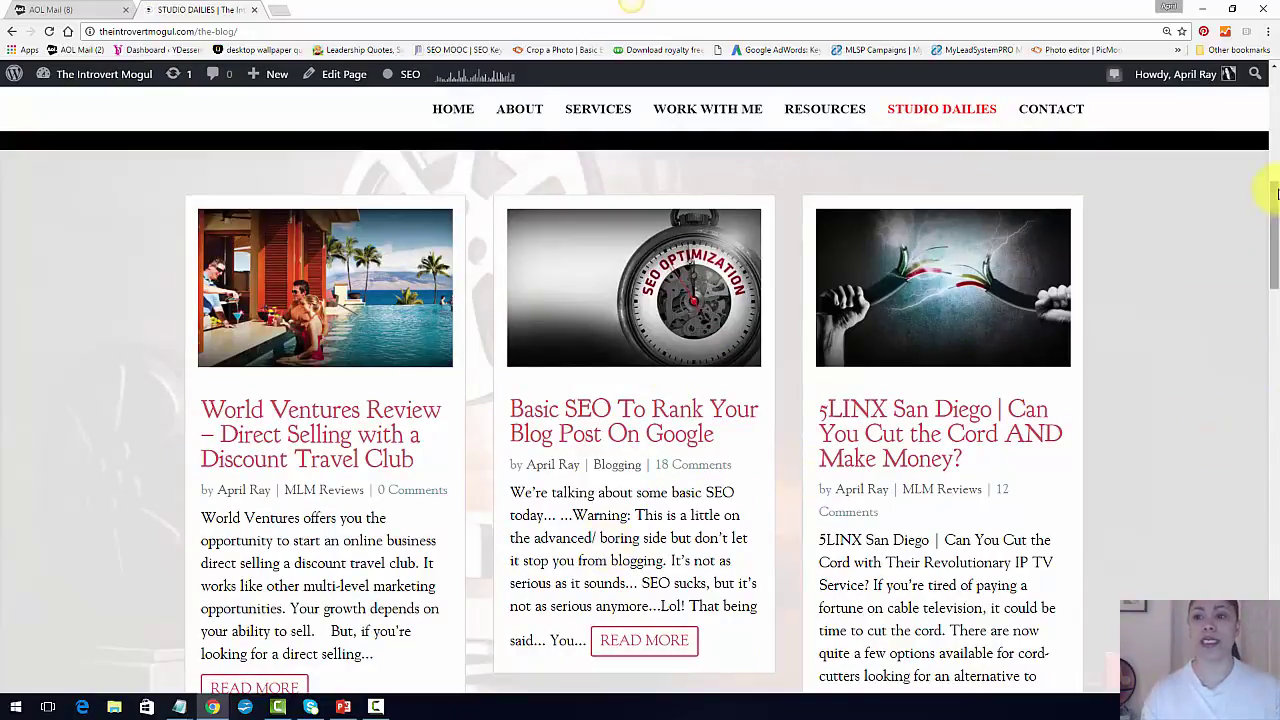
{"action": "left_click_drag", "start_coordinate": [1274, 205], "coordinate": [1275, 218]}
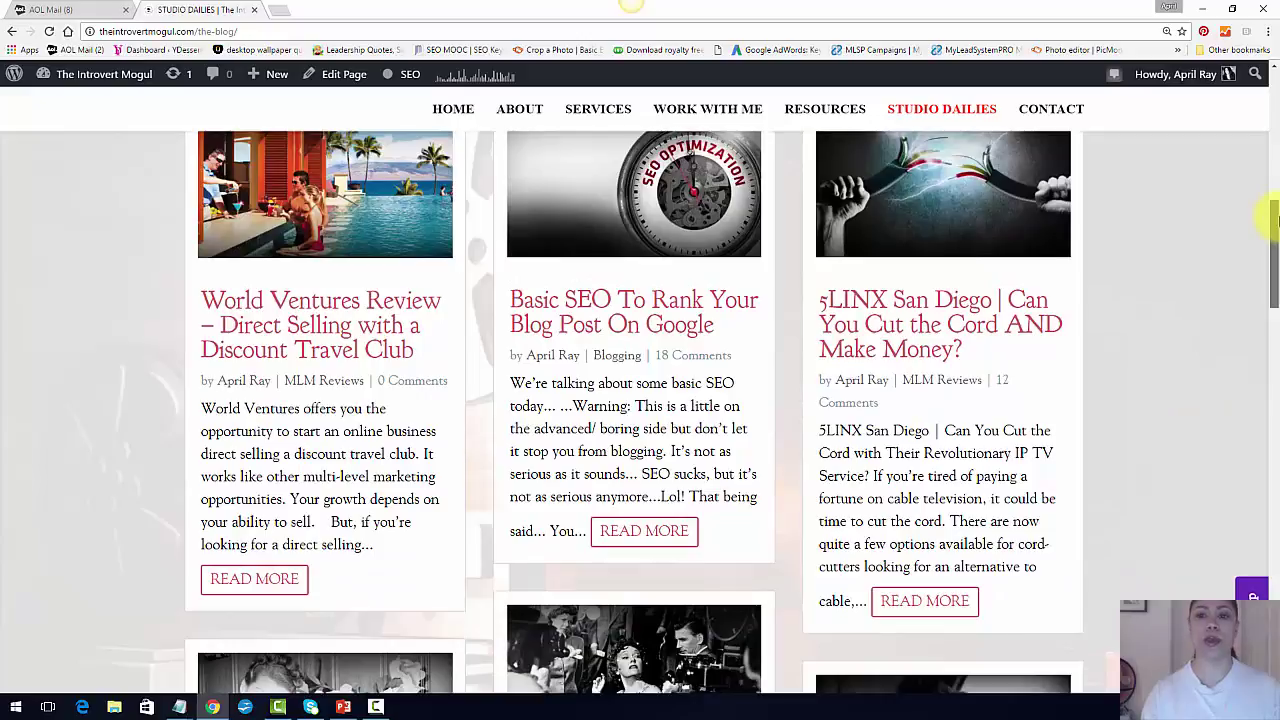